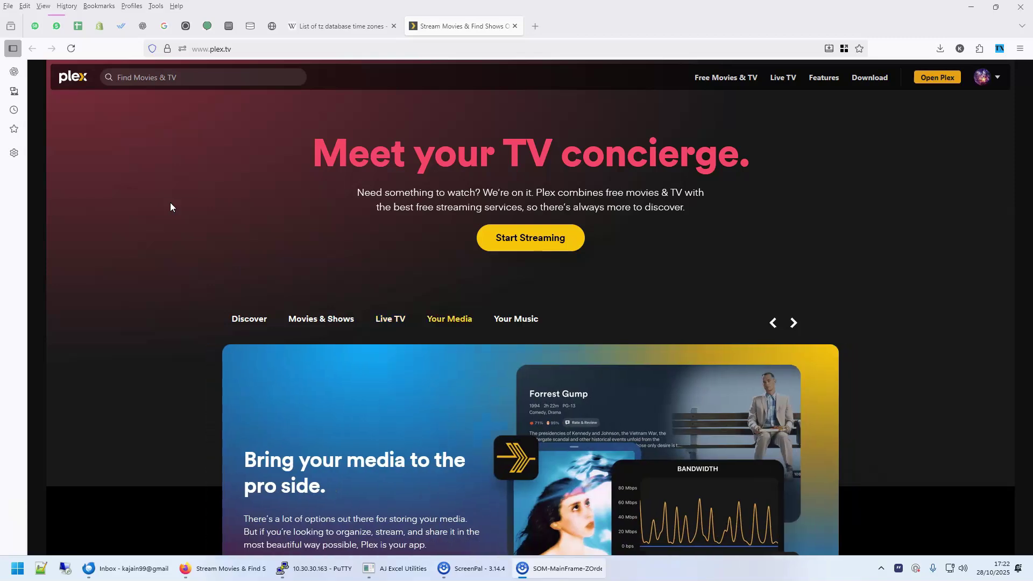
Step: On the NAS desktop, close the Files window and launch the Docker app, relaunching it once
click(229, 26)
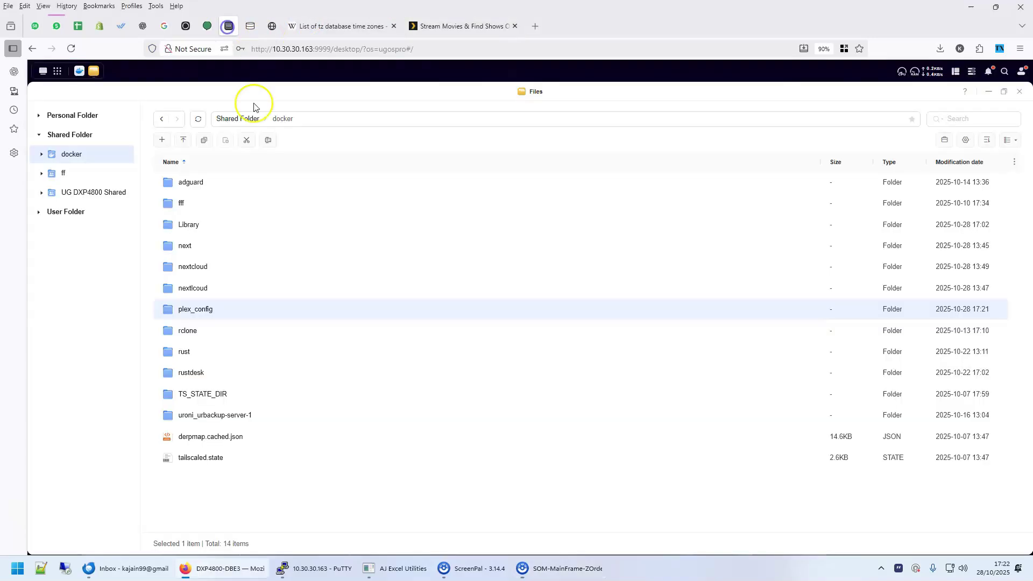
click(1019, 92)
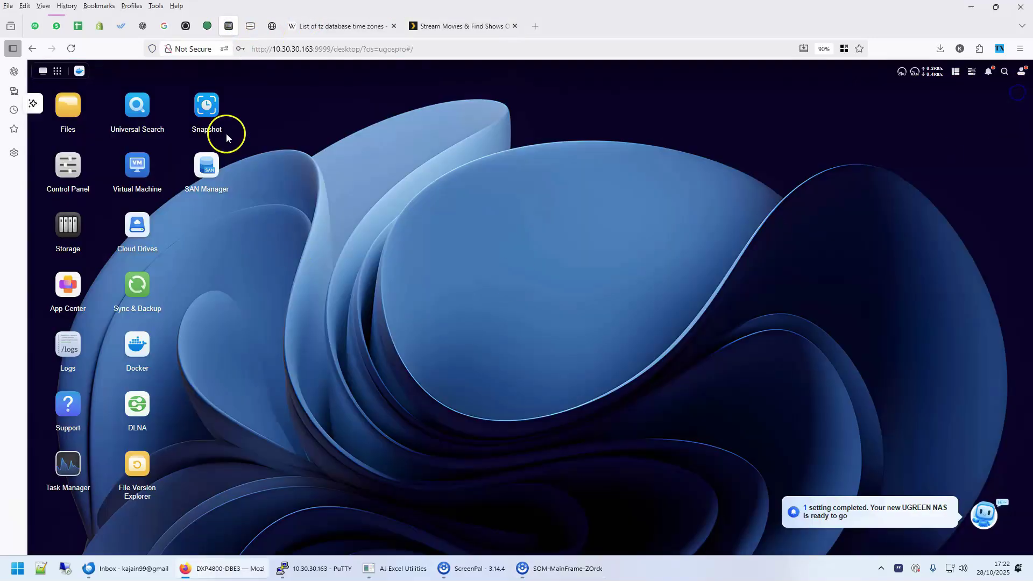
click(135, 343)
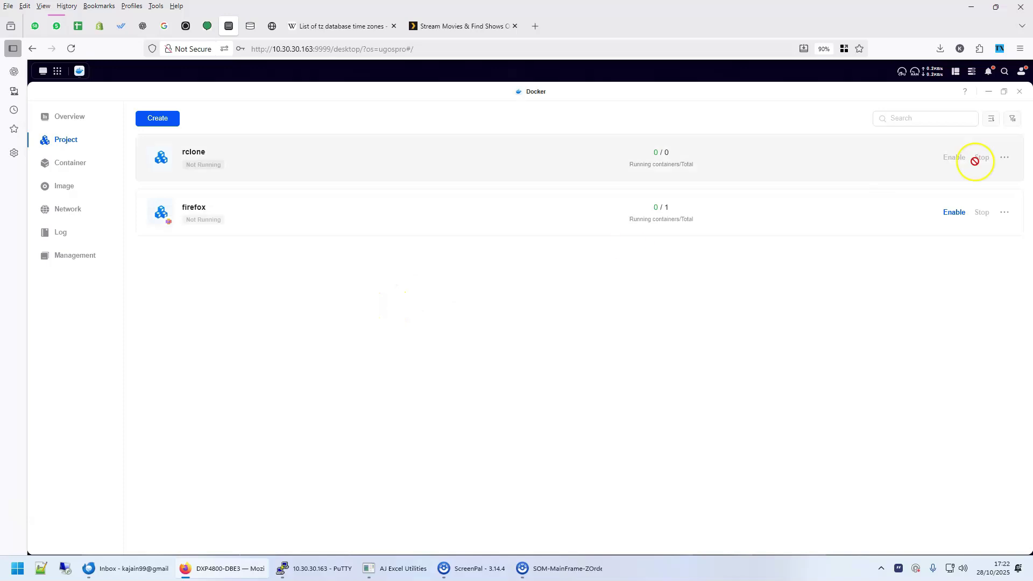
click(1019, 92)
click(150, 339)
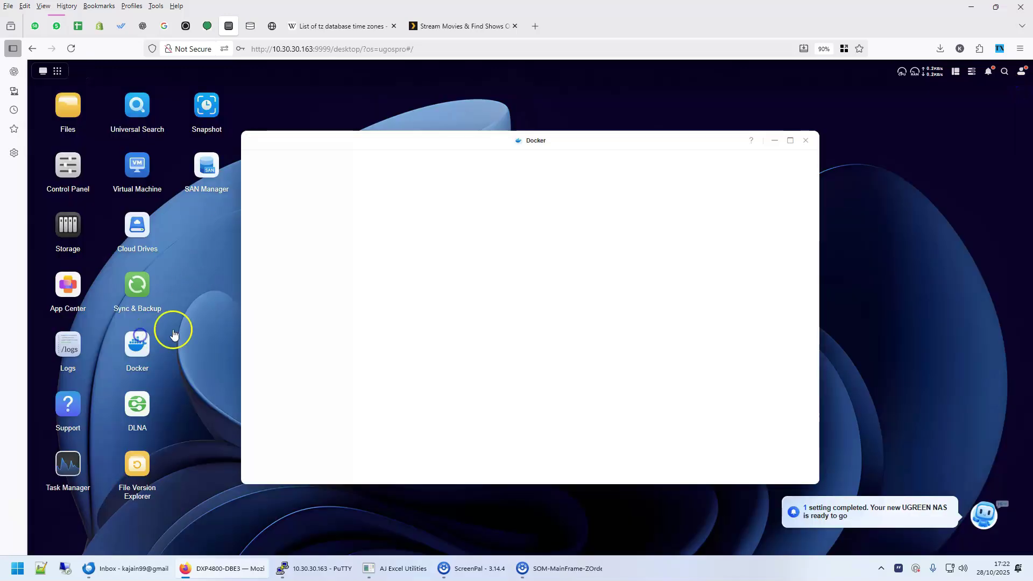
Step: Maximize Docker, search the image database for 'plex' and open the linuxserver/plex documentation page
click(791, 141)
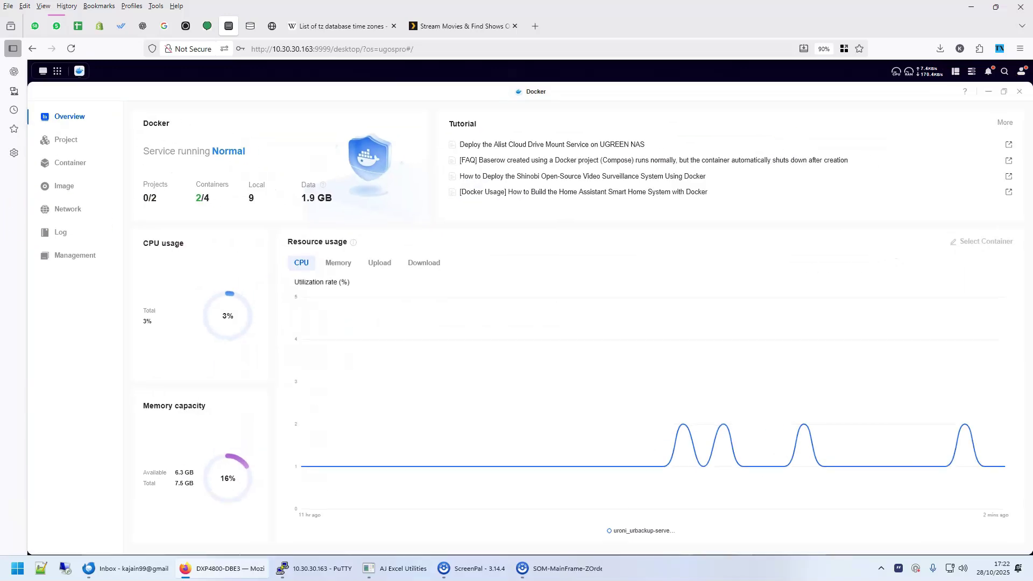
click(59, 186)
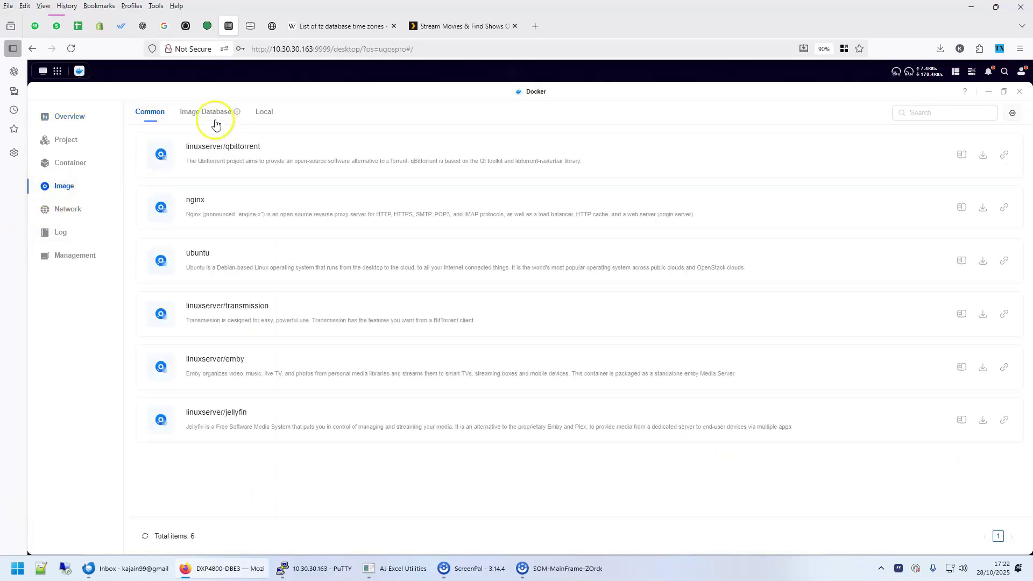
click(215, 116)
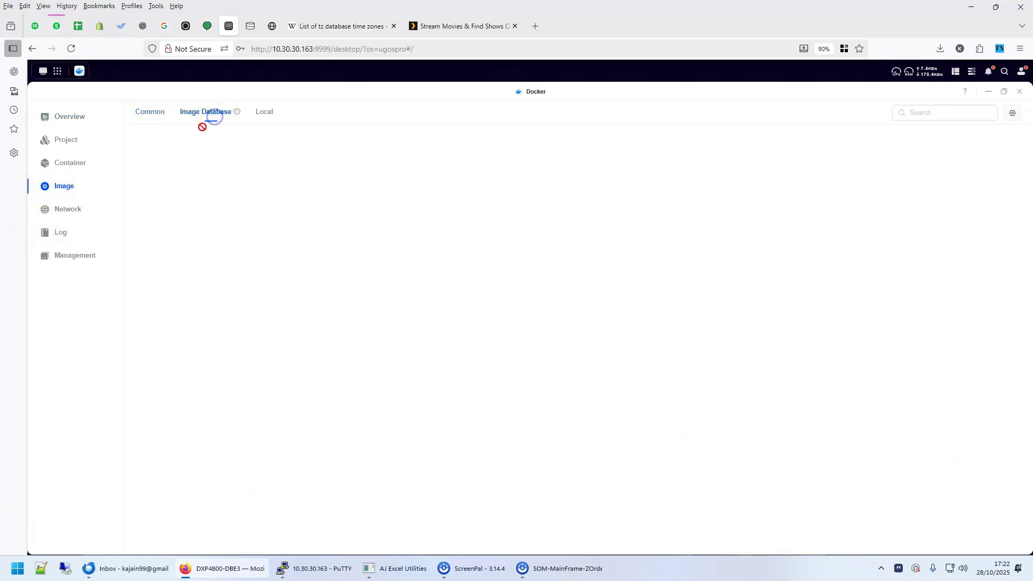
click(913, 113)
text(plex)
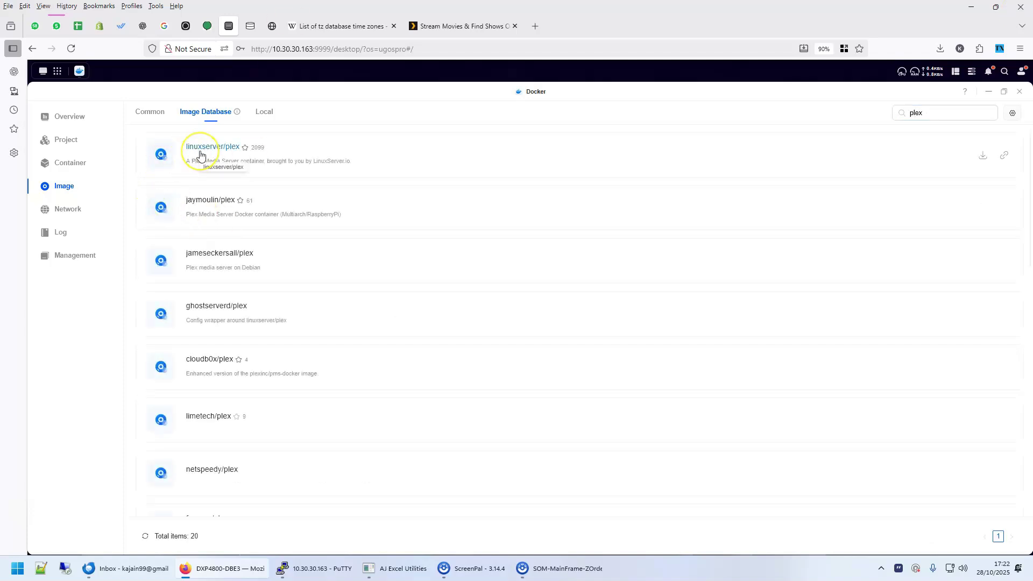
click(203, 154)
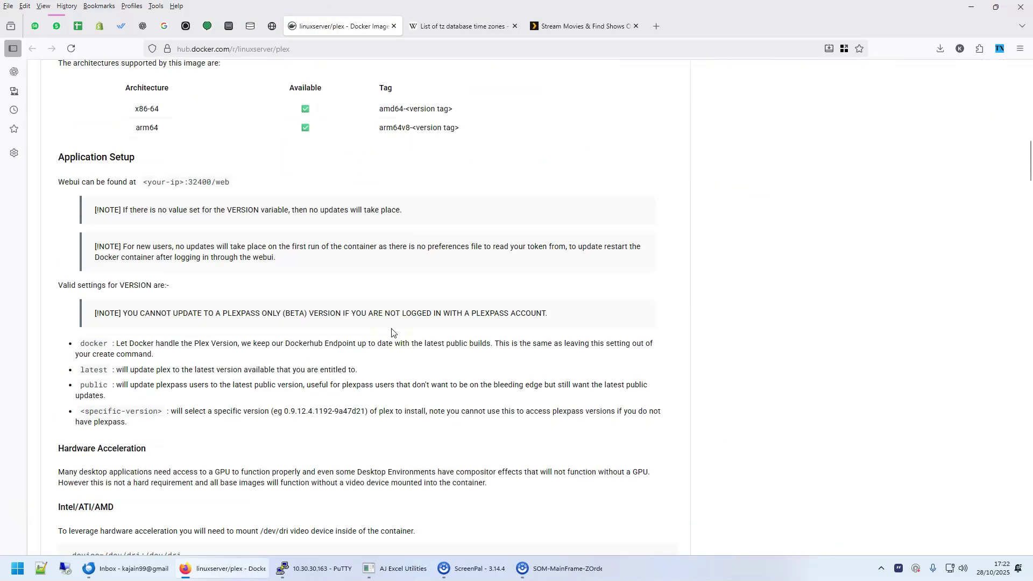
scroll(391, 332, down, 3)
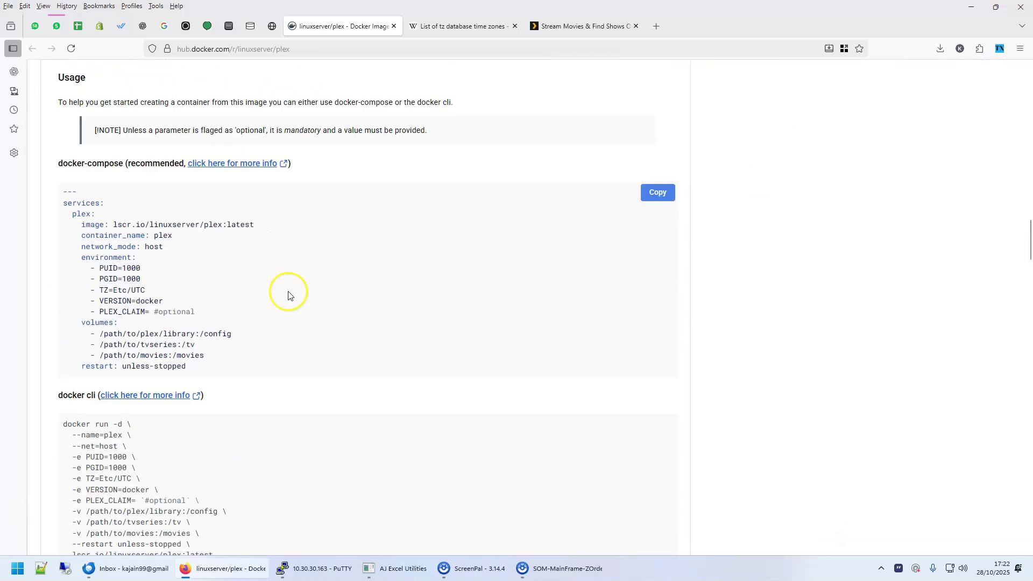
Step: Scroll to the docker-compose example and highlight its services, network_mode: host and container_name lines
drag(63, 205, 224, 358)
click(224, 358)
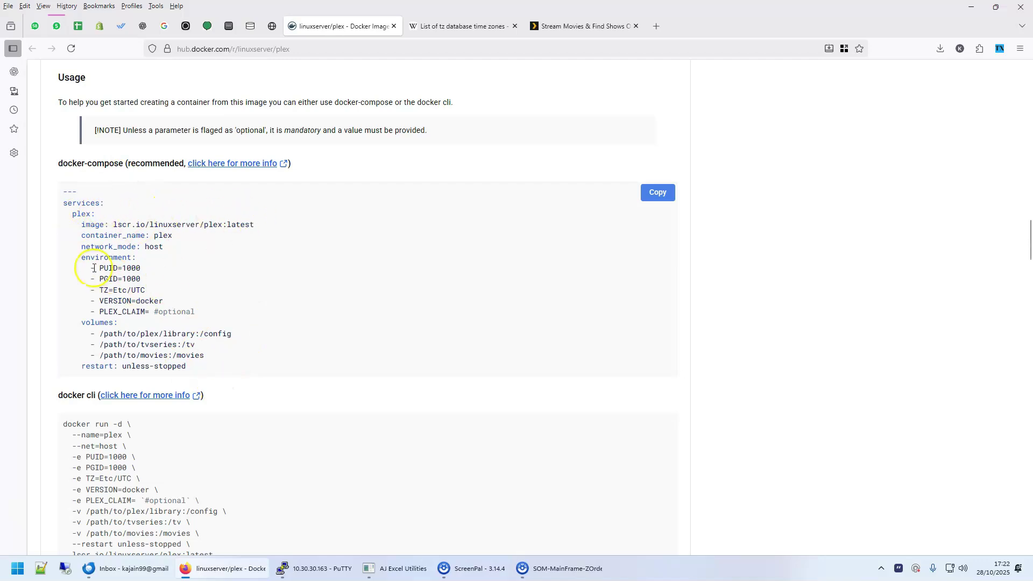
drag(104, 247, 167, 249)
click(131, 253)
drag(83, 236, 198, 223)
click(199, 226)
Step: Highlight the PUID=1000, PGID=1000 and TZ=Etc/UTC environment settings in the compose example
drag(99, 268, 154, 273)
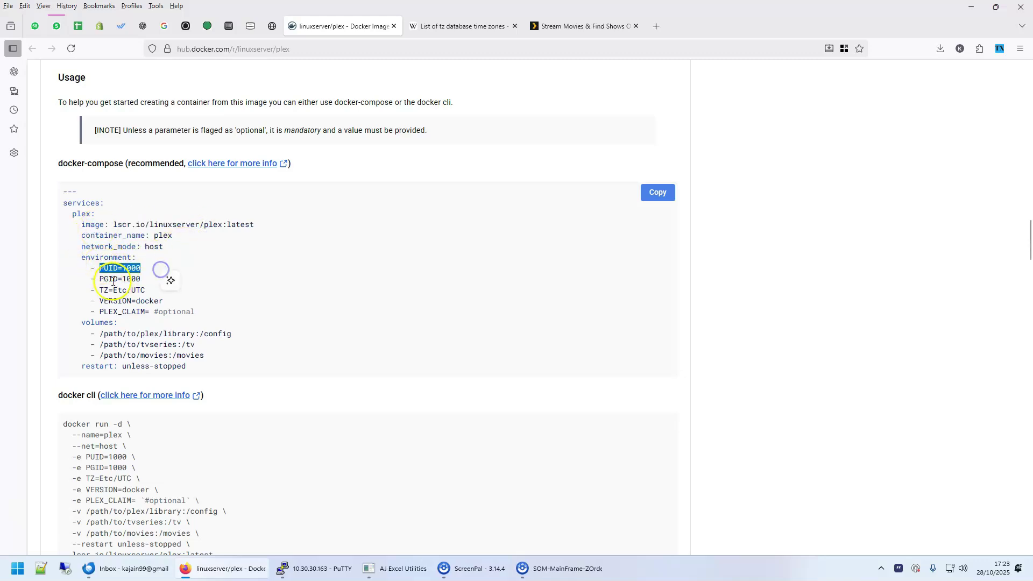
click(105, 277)
click(161, 268)
click(101, 290)
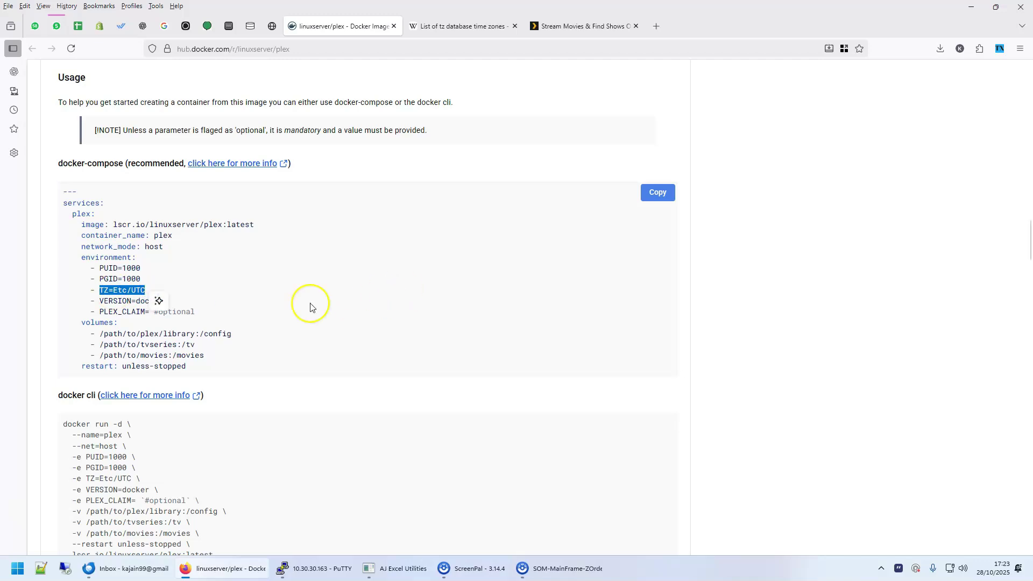
click(121, 288)
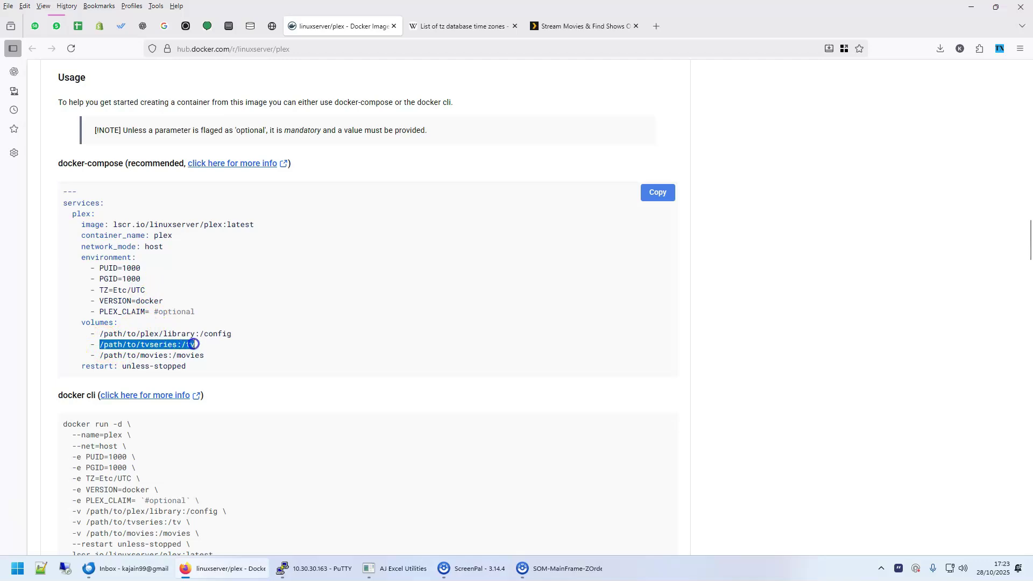
Step: Point out the tvseries, movies and /path/to/plex/library:/config volume paths in the example
drag(194, 345, 111, 347)
click(139, 351)
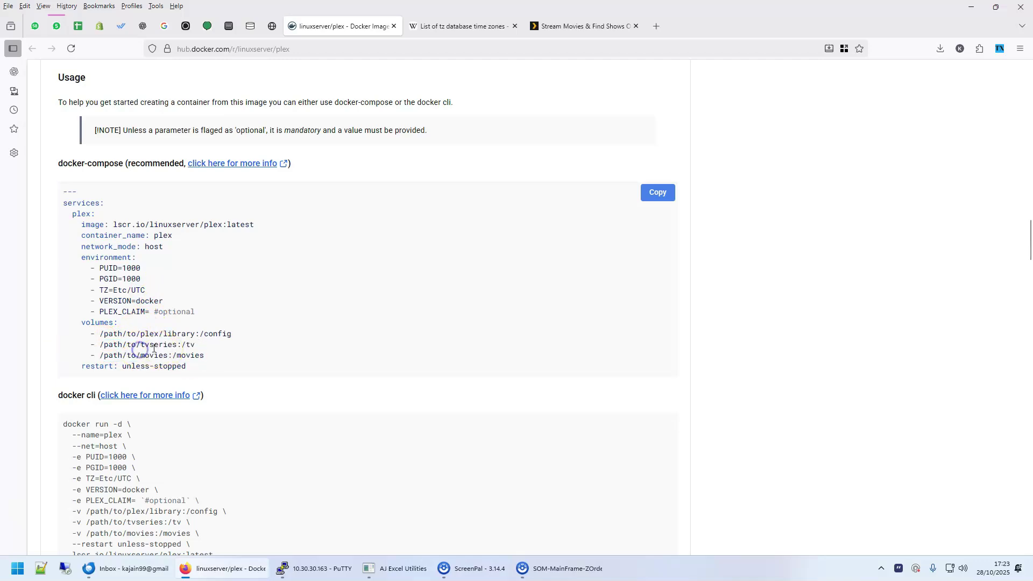
click(127, 346)
click(157, 346)
drag(100, 355, 128, 355)
click(109, 334)
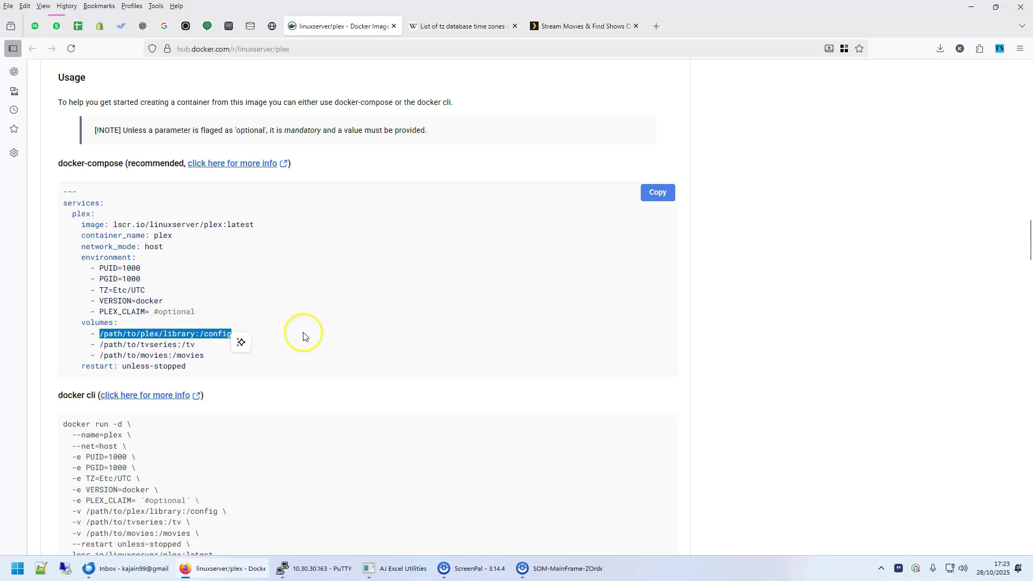
mouse_move(251, 338)
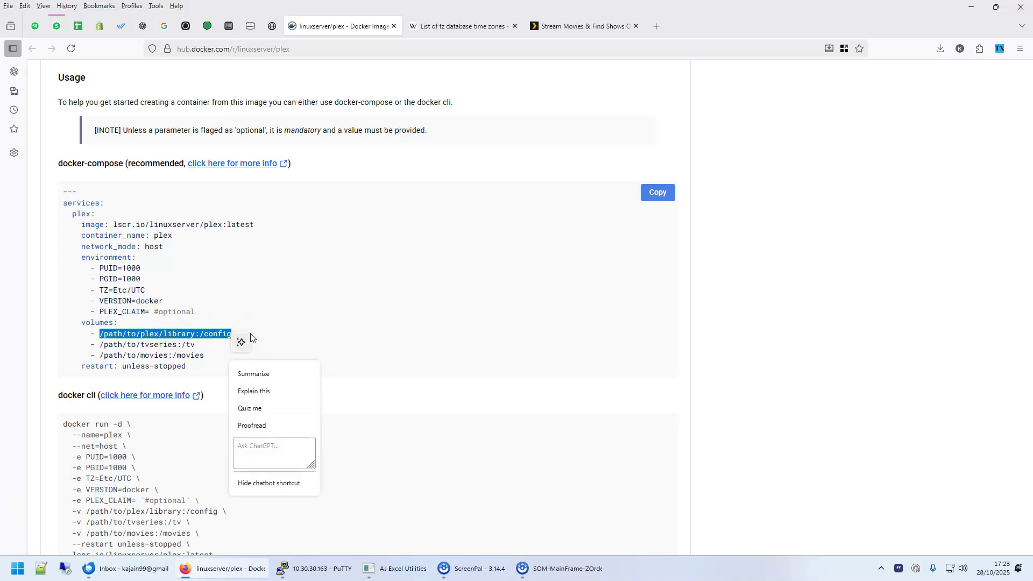
click(292, 326)
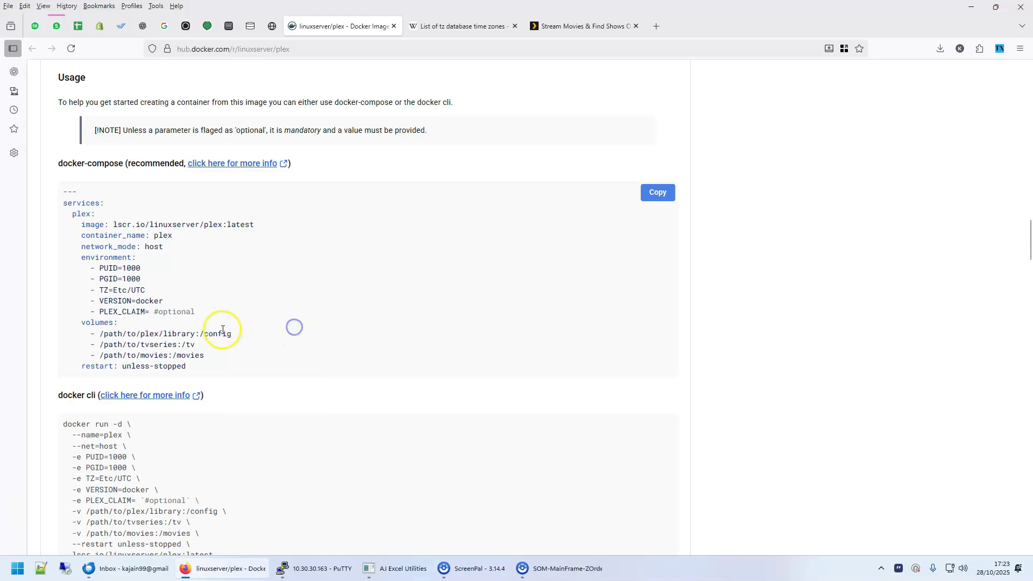
Step: Download the latest linuxserver/plex image from the NAS search results
click(229, 26)
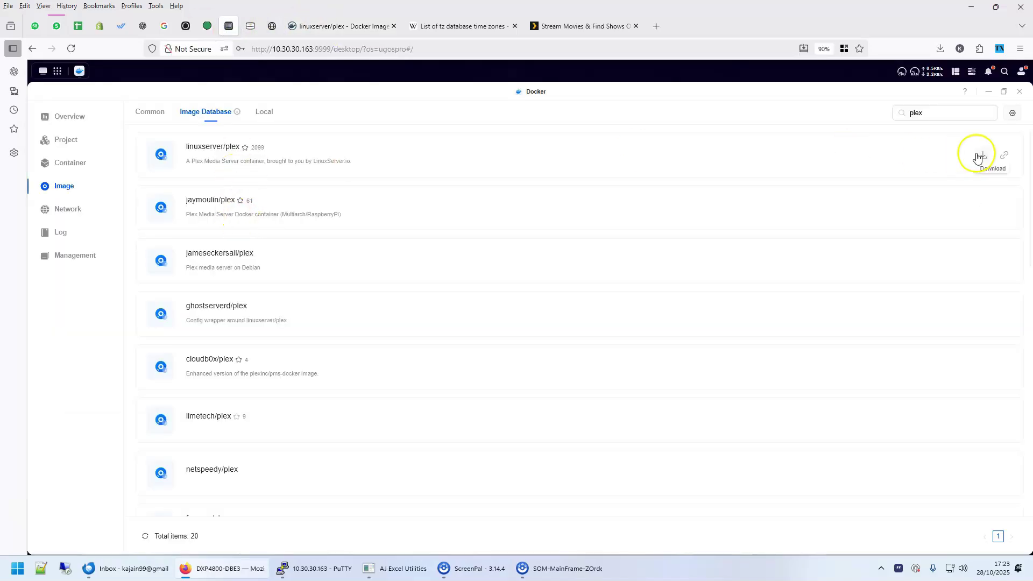
click(978, 158)
click(612, 376)
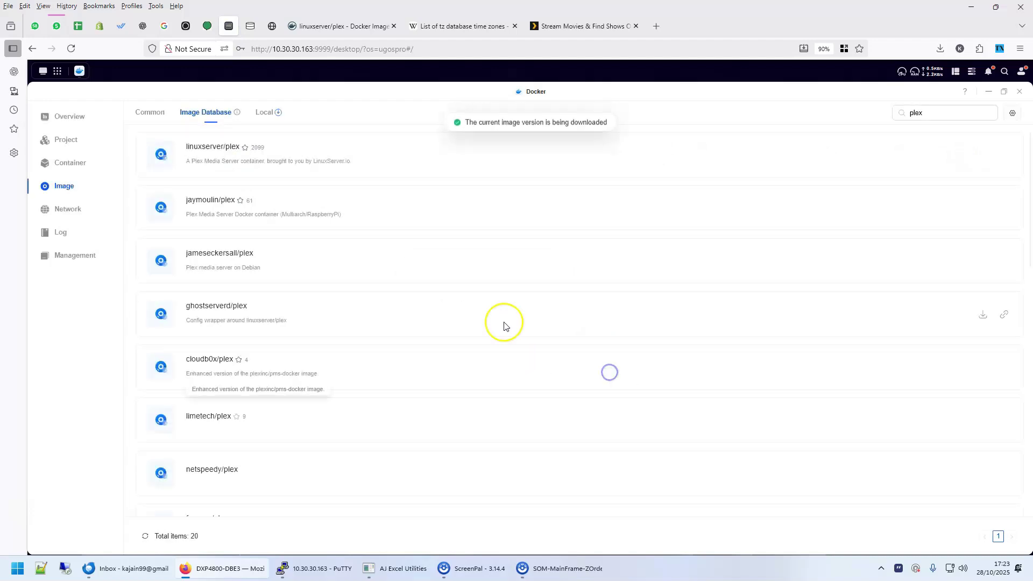
Step: Look at the Projects page, then close, reopen and maximize the Docker app
click(65, 141)
click(158, 119)
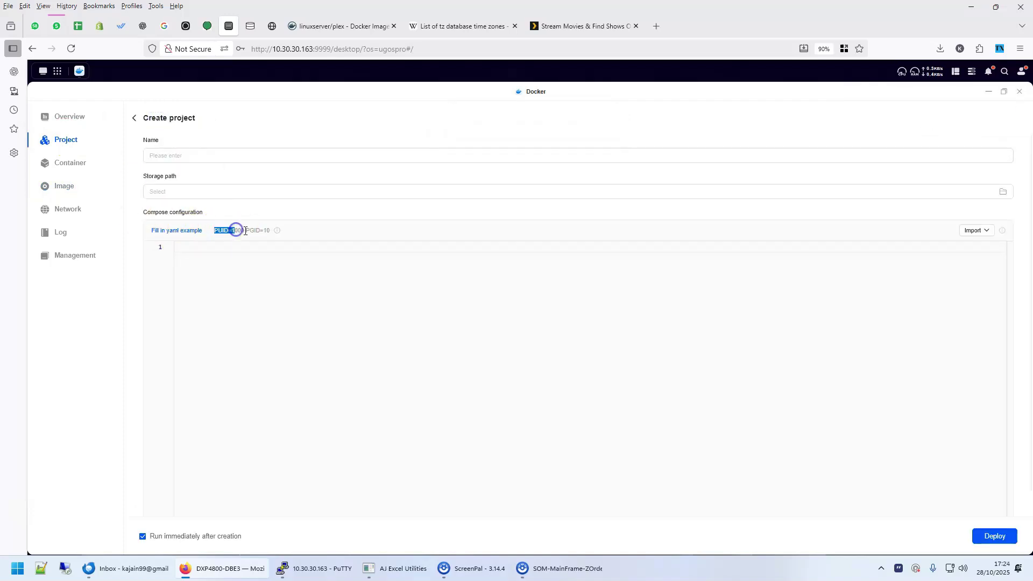
click(1020, 93)
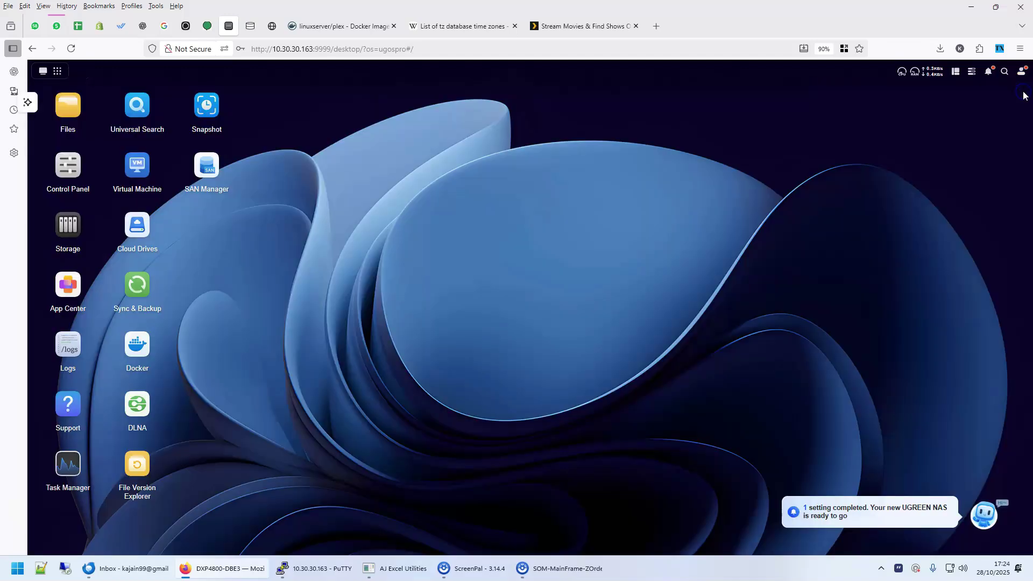
click(137, 345)
click(791, 141)
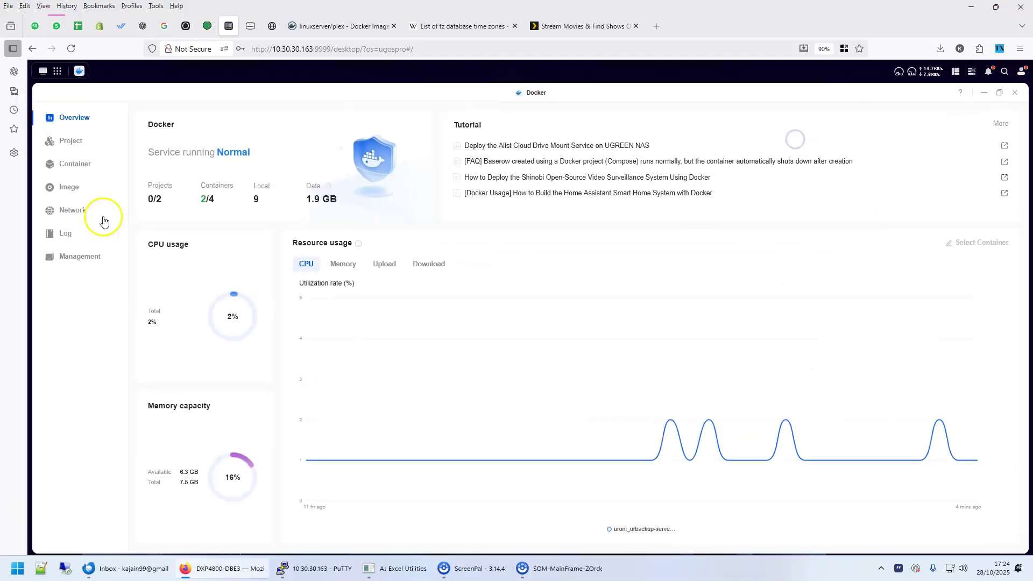
Step: Create a container from linuxserver/plex latest, keeping name linuxserver_plex-2 and CPU limit Unlimited
click(70, 162)
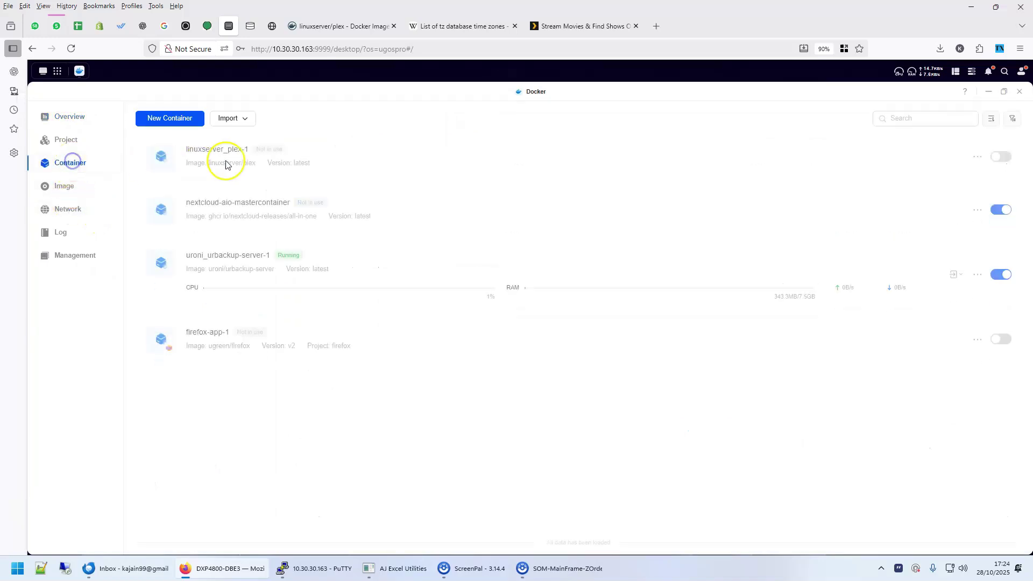
click(170, 119)
click(506, 320)
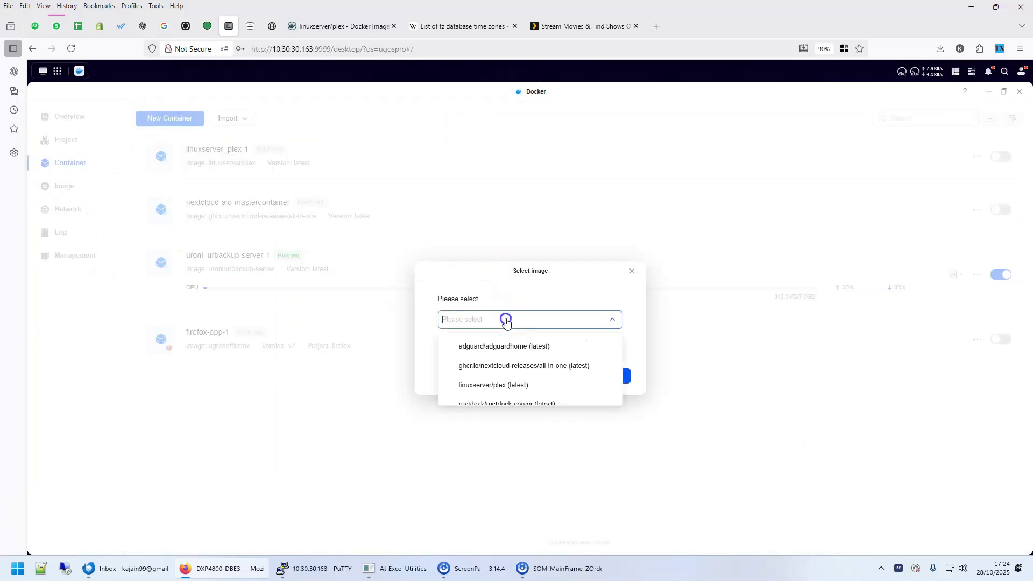
text(plex)
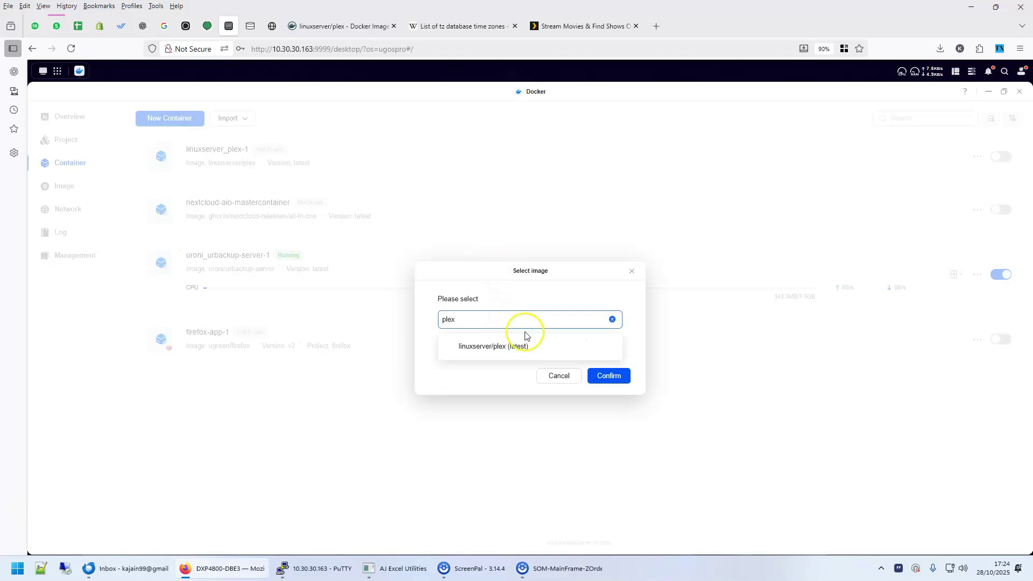
click(490, 347)
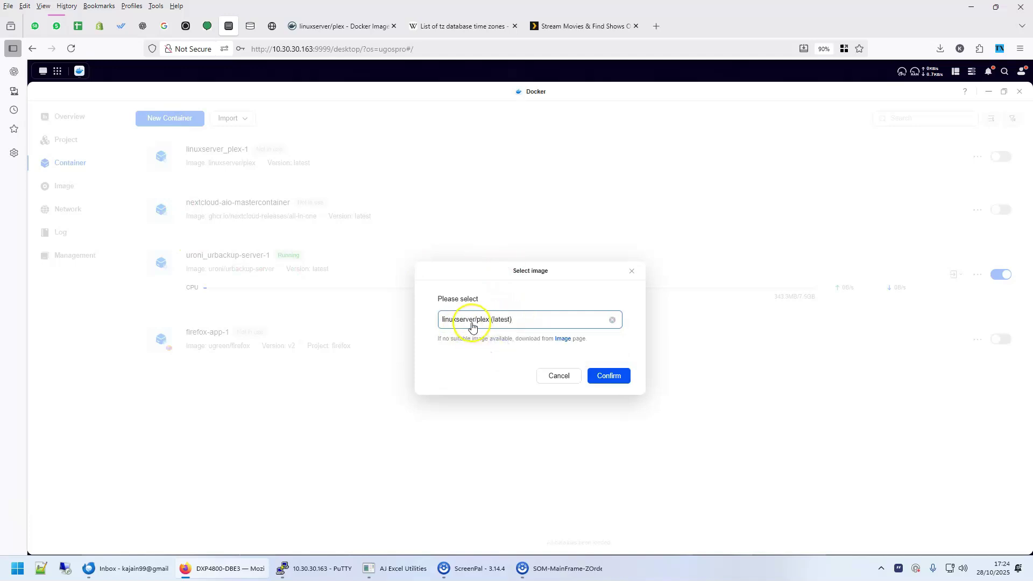
click(607, 375)
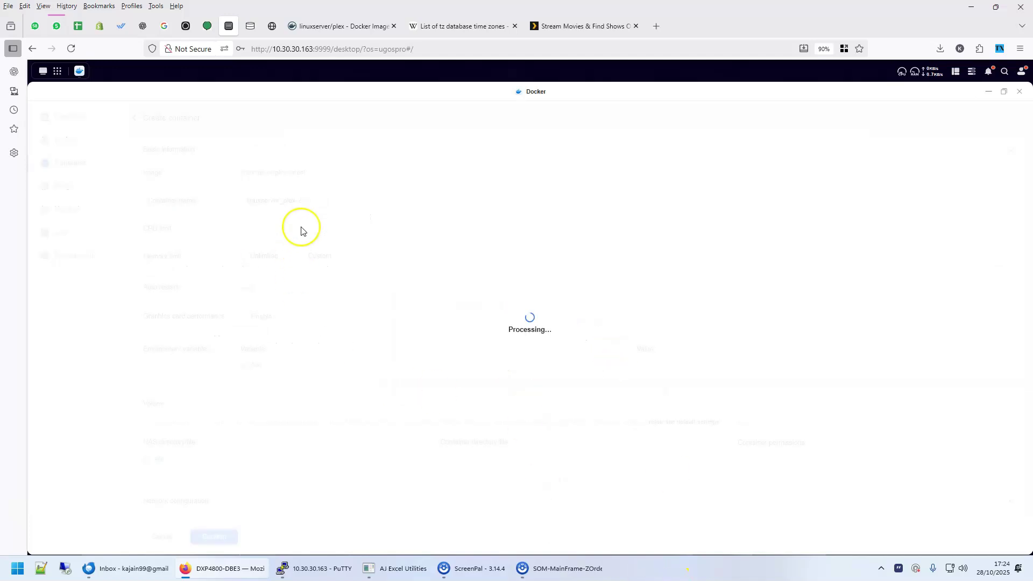
click(309, 198)
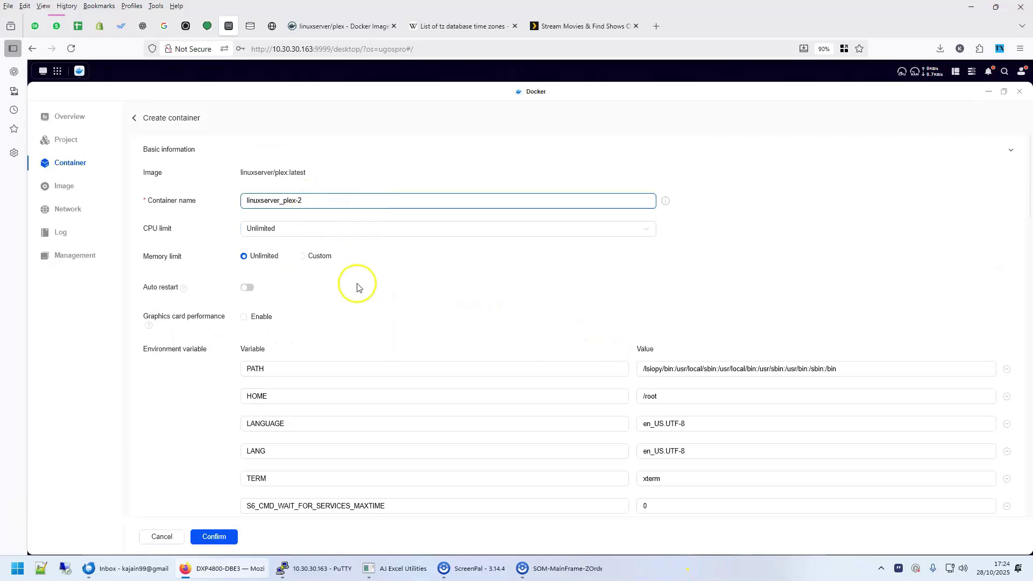
scroll(371, 281, down, 1)
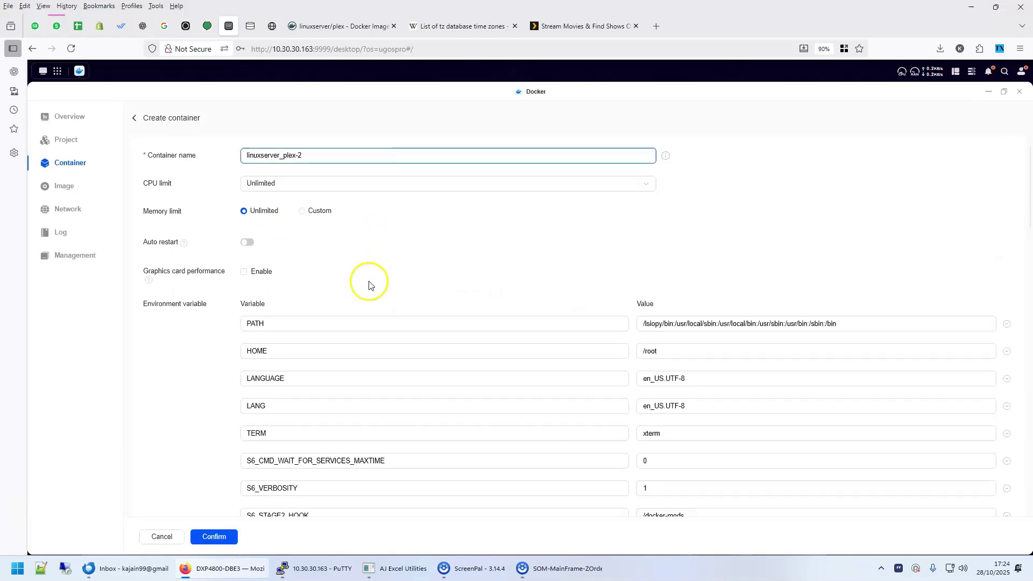
click(290, 186)
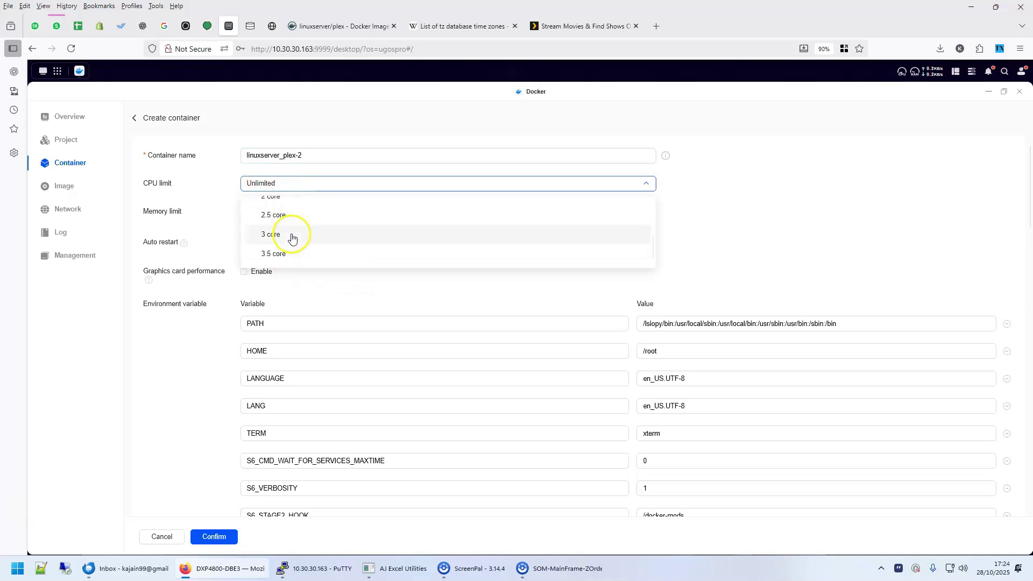
click(205, 205)
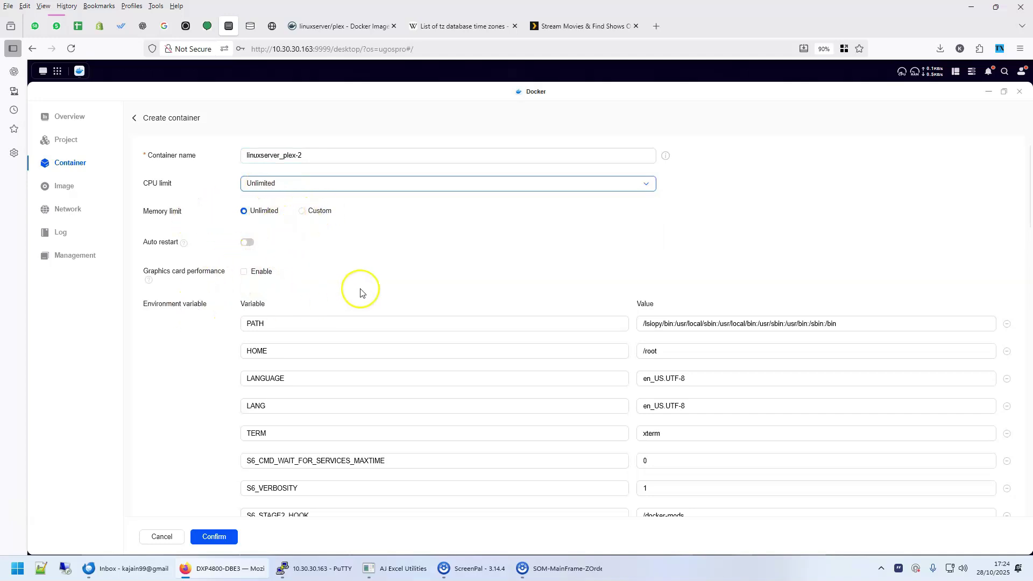
Step: Add an environment variable named TZ, leaving its value empty
scroll(362, 289, down, 1)
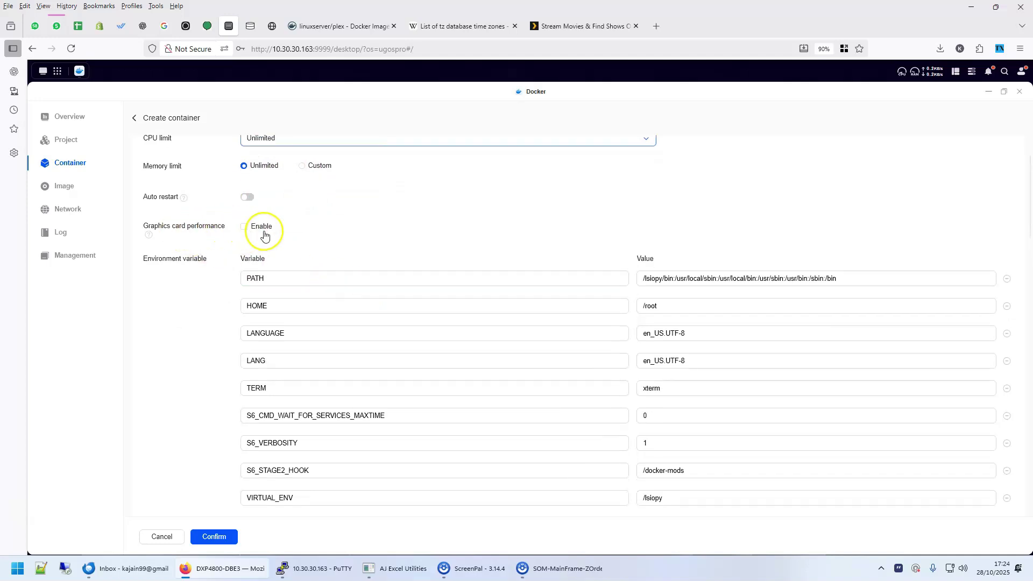
scroll(406, 282, down, 2)
scroll(406, 284, down, 7)
scroll(446, 337, down, 2)
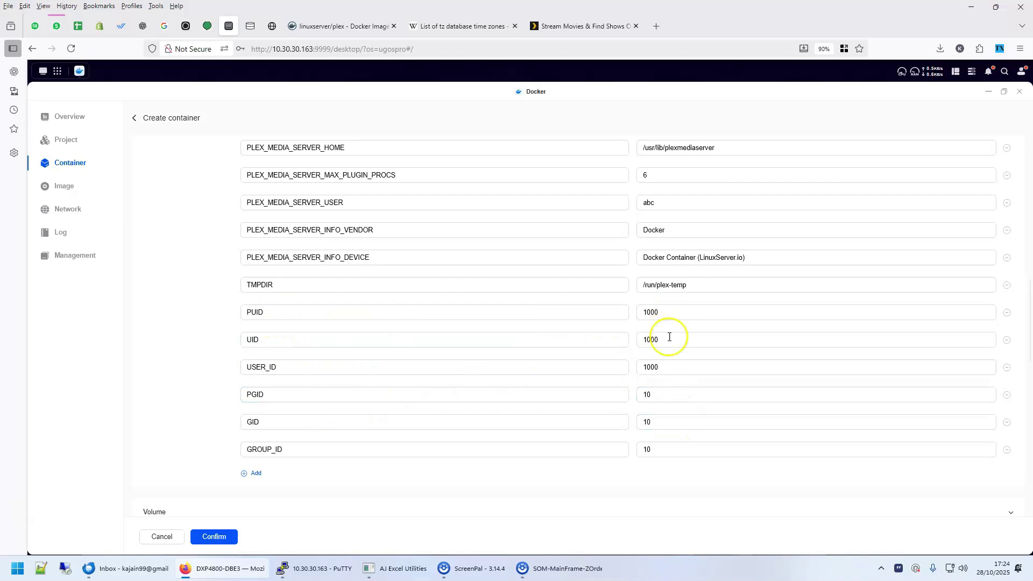
click(253, 474)
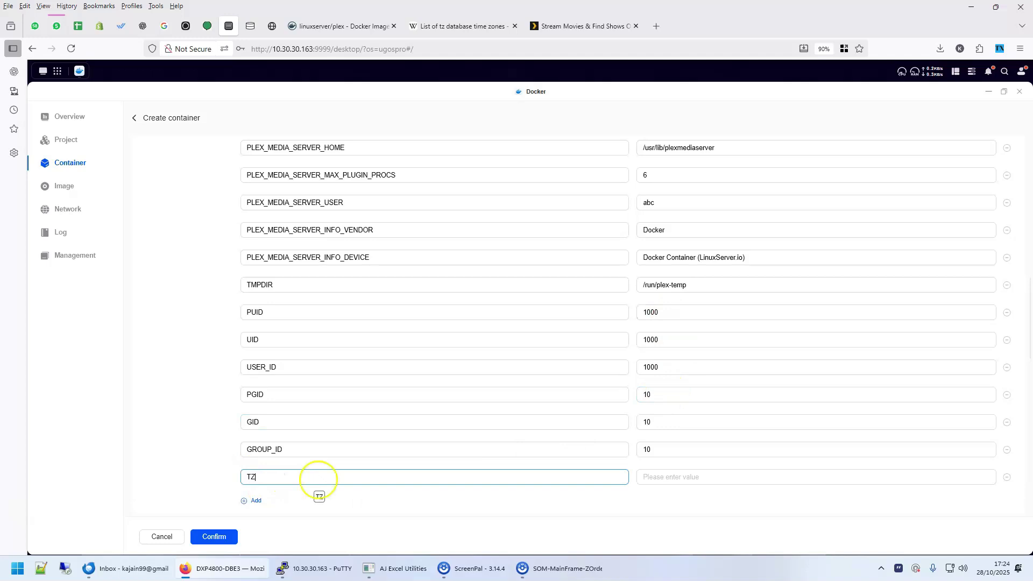
text(TZ)
click(670, 477)
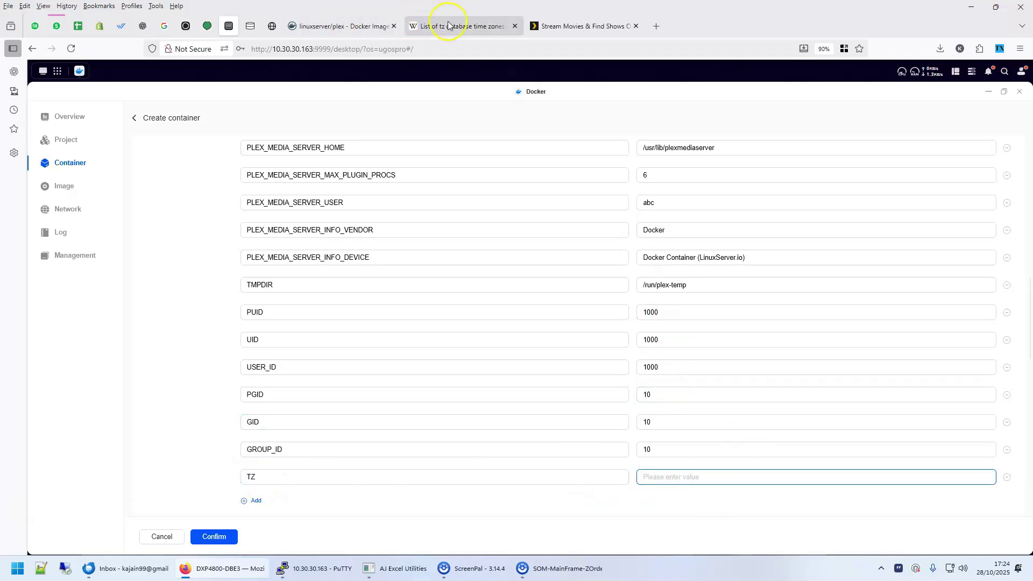
Step: Copy Asia/Dubai from Wikipedia's tz database list and return to the Docker form
click(448, 26)
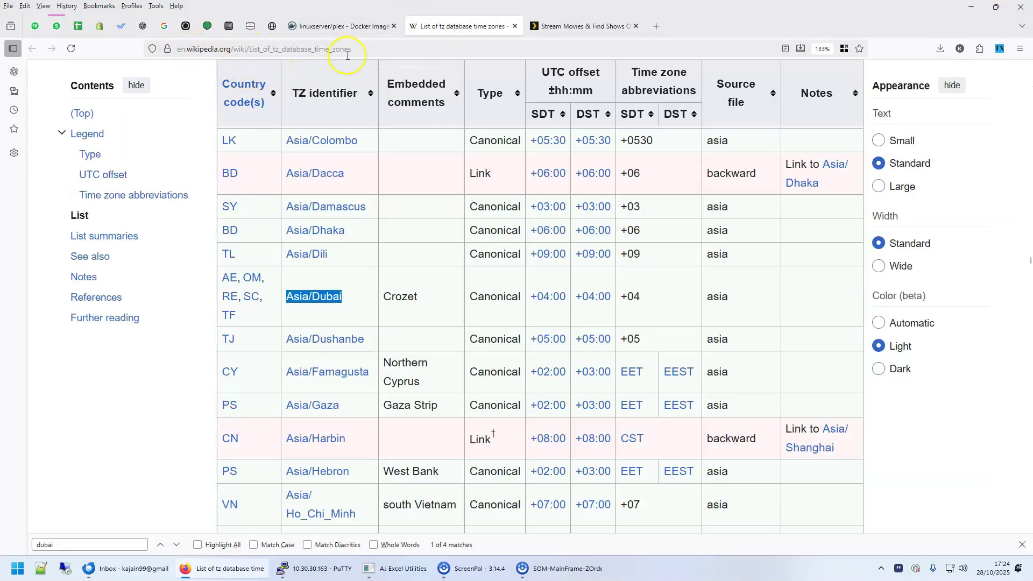
drag(396, 268, 286, 296)
key(ctrl+c)
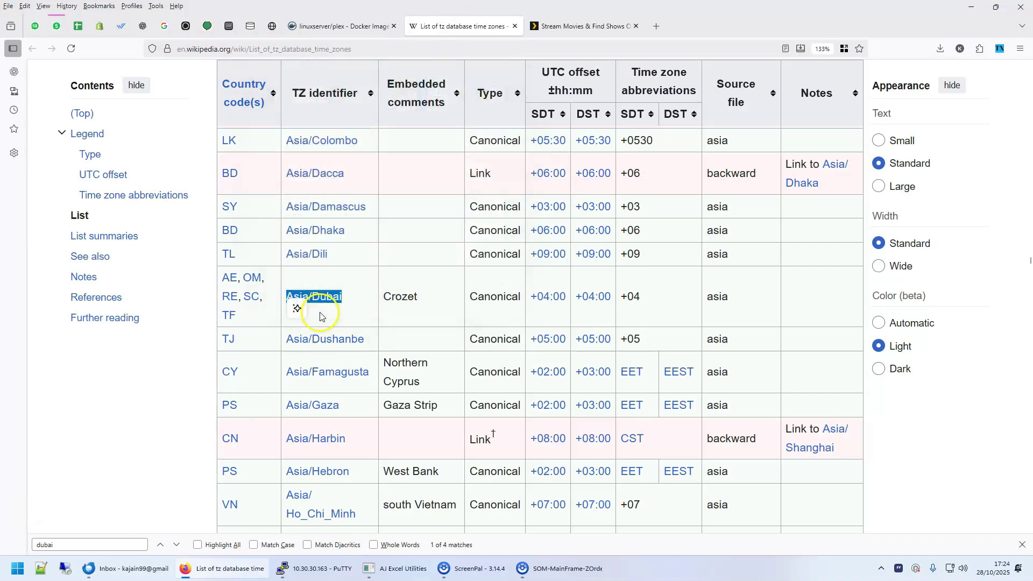
click(227, 28)
Step: Paste Asia/Dubai as the TZ value and choose docker/plex_config as the volume's NAS folder
click(684, 473)
key(ctrl+v)
scroll(449, 426, down, 3)
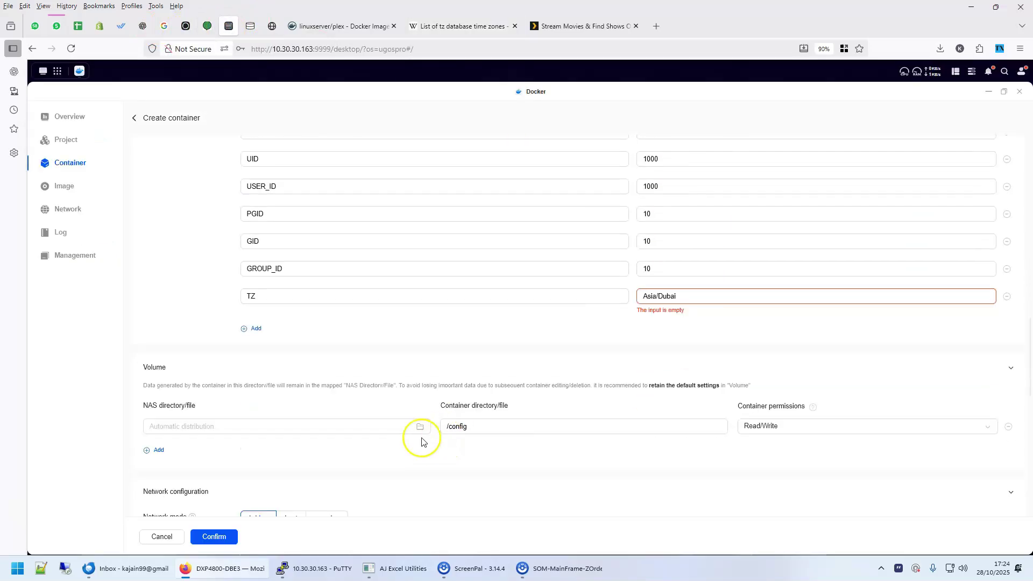
click(299, 427)
double_click(473, 273)
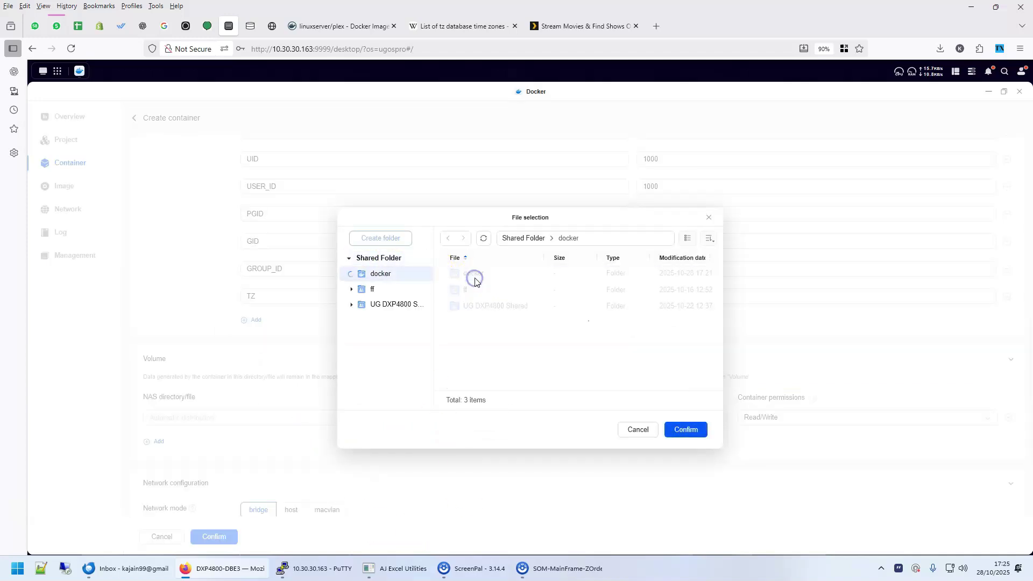
click(484, 372)
click(686, 429)
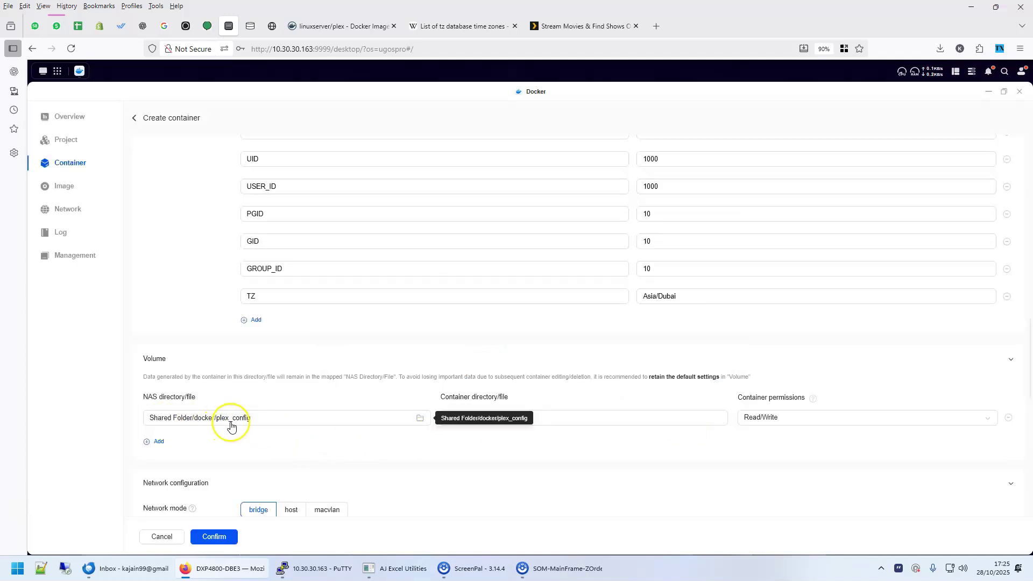
Step: Keep /config as the container path for plex_config with Read/Write access
click(503, 419)
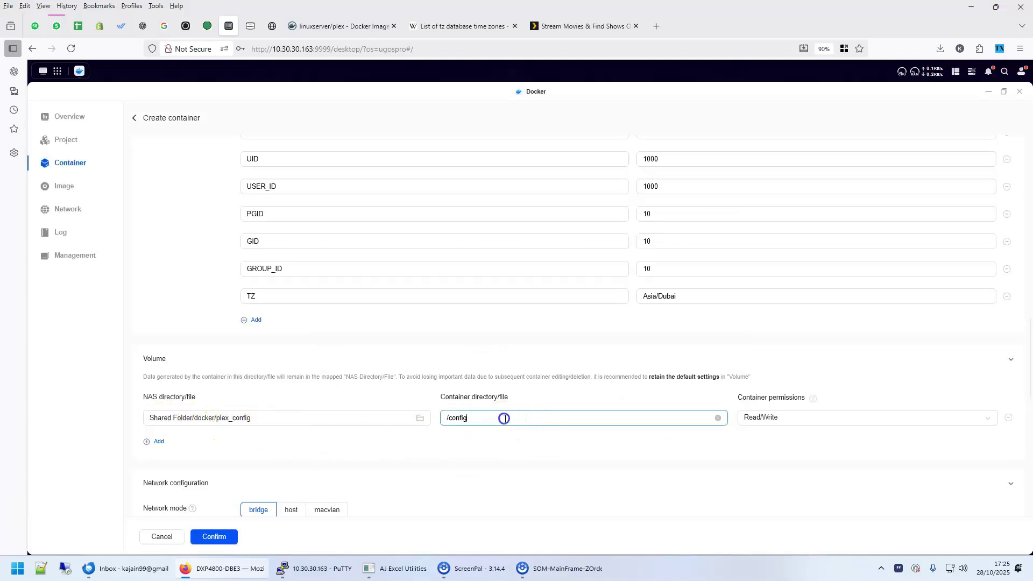
click(466, 419)
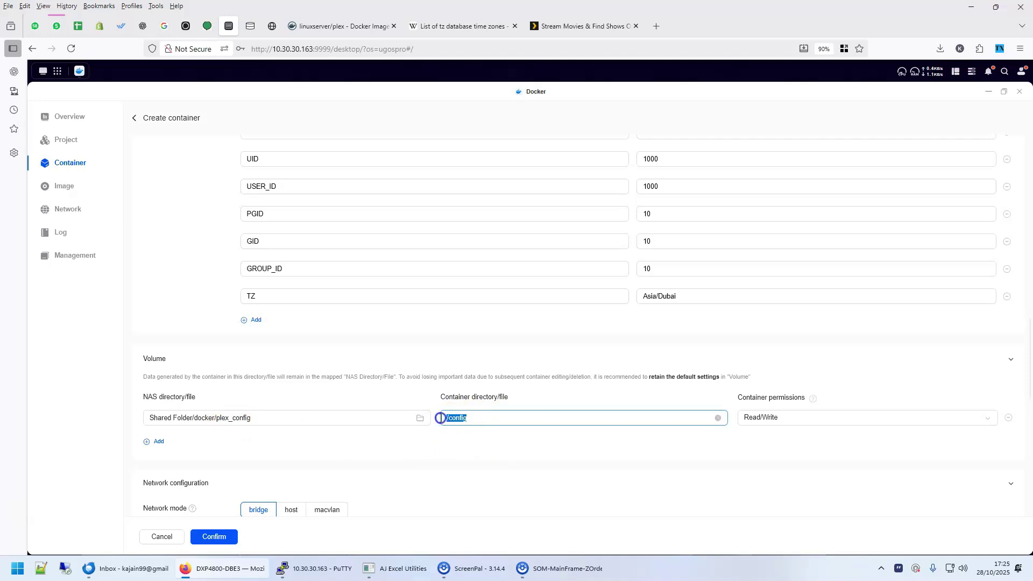
drag(492, 419, 427, 418)
click(472, 419)
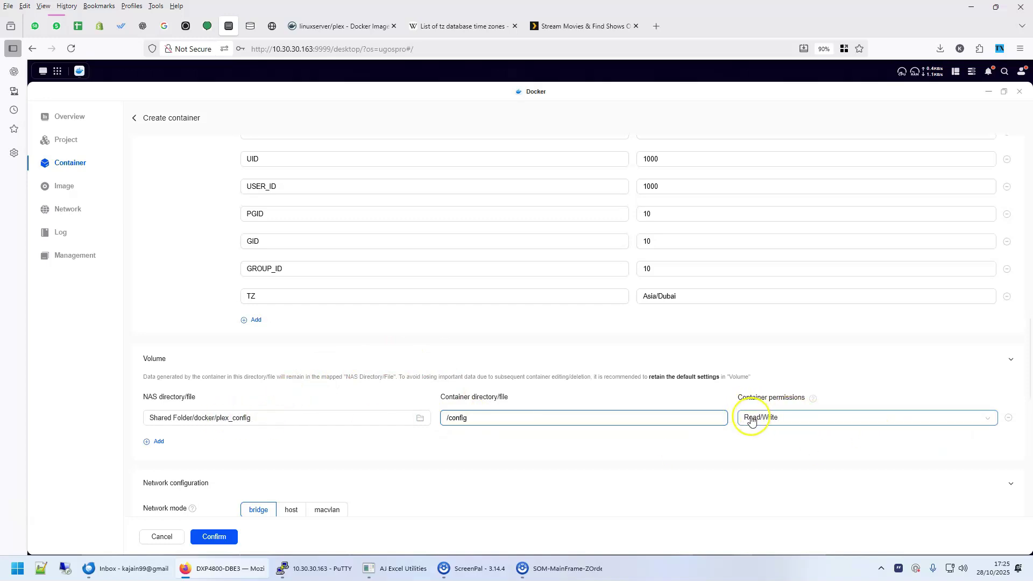
scroll(314, 414, down, 2)
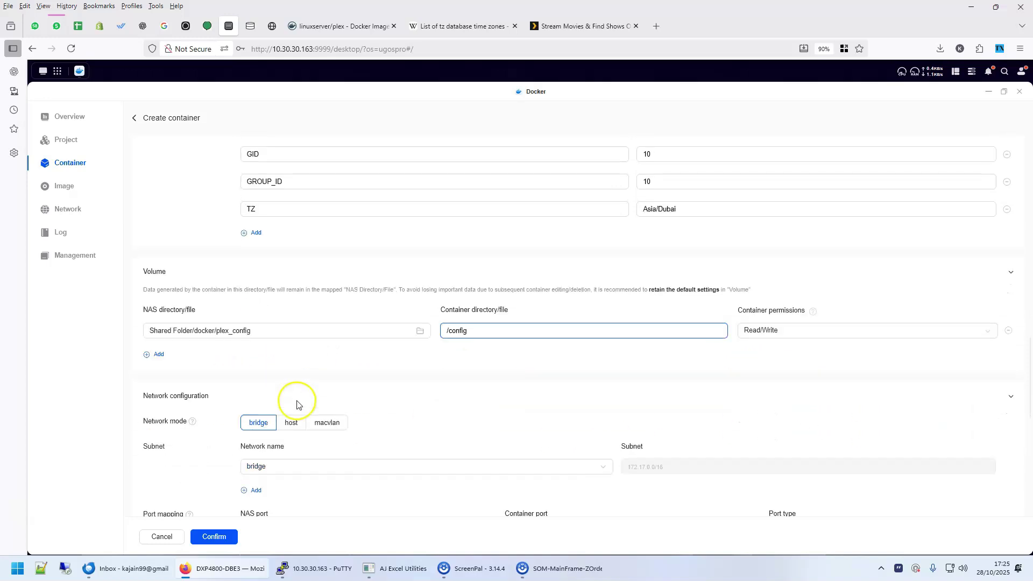
Step: Add two volume rows and map docker/Library to /tv with Read/Write access
click(158, 351)
click(159, 379)
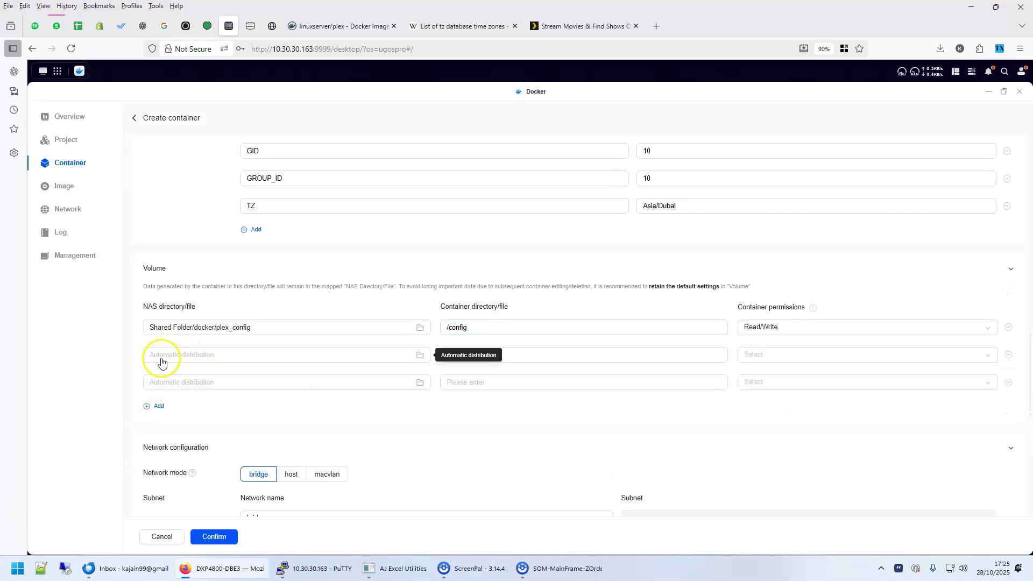
click(200, 355)
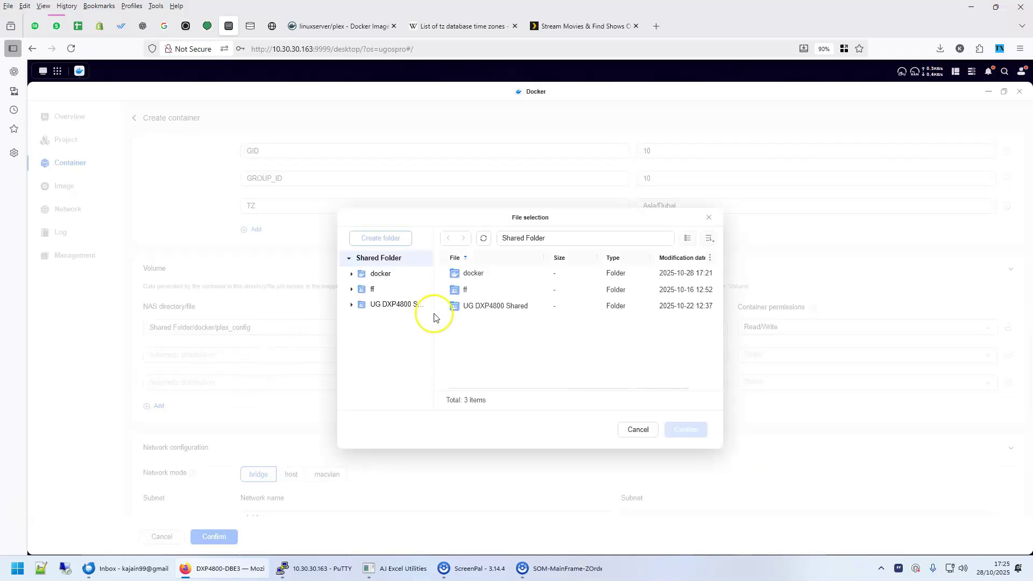
double_click(474, 273)
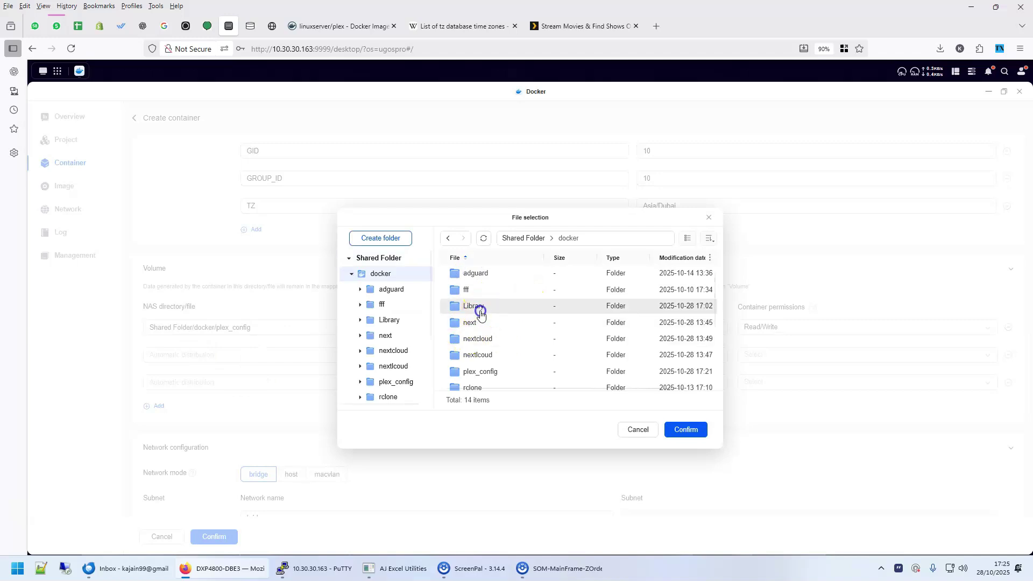
click(480, 315)
click(685, 429)
click(560, 358)
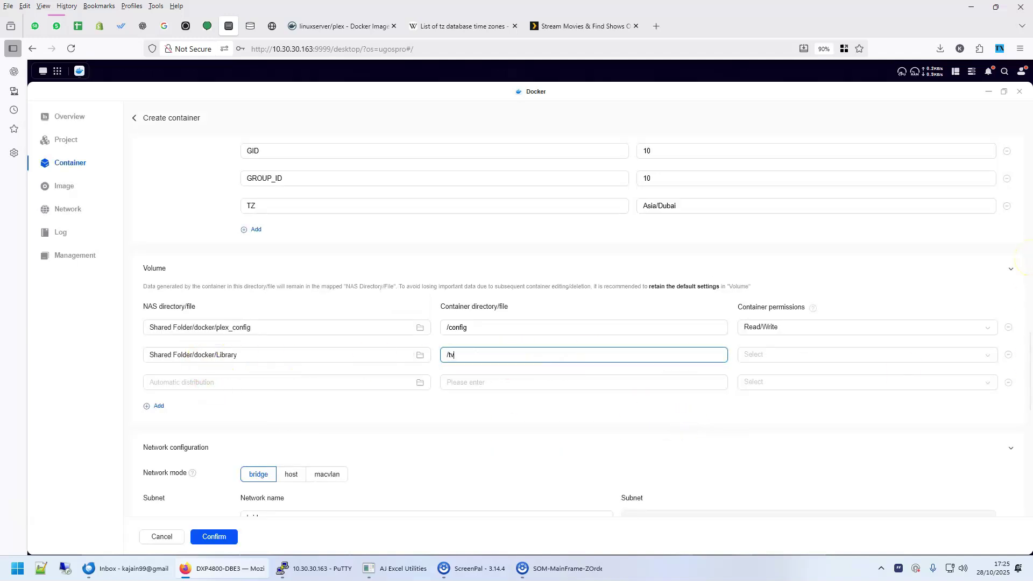
click(803, 356)
click(792, 372)
Step: Collapse Network configuration and delete the Library and empty volume rows
click(722, 451)
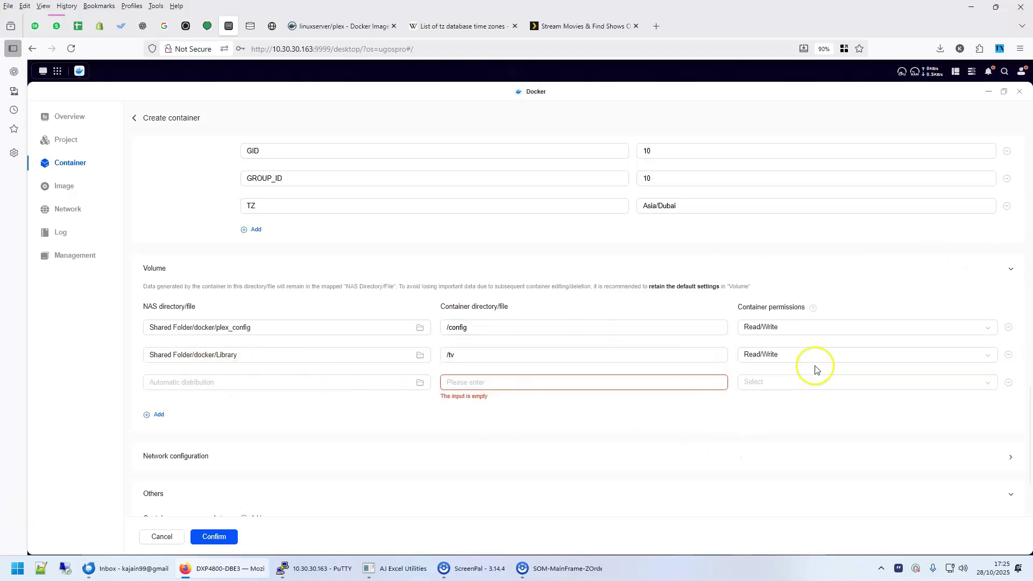
click(1008, 355)
click(1009, 356)
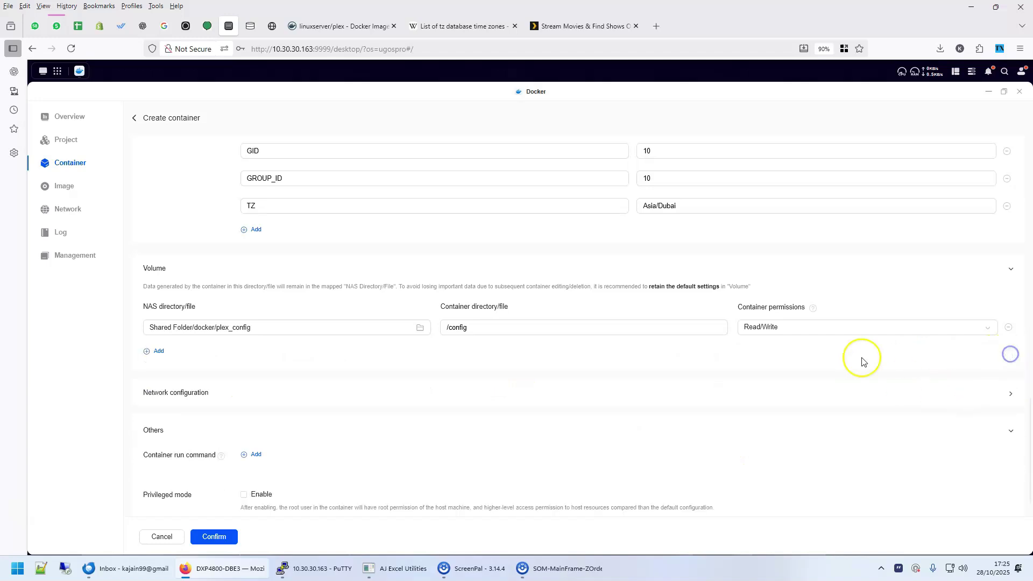
Step: Set the container's network mode to host, then return to the linuxserver/plex Docker Hub page
scroll(353, 417, down, 1)
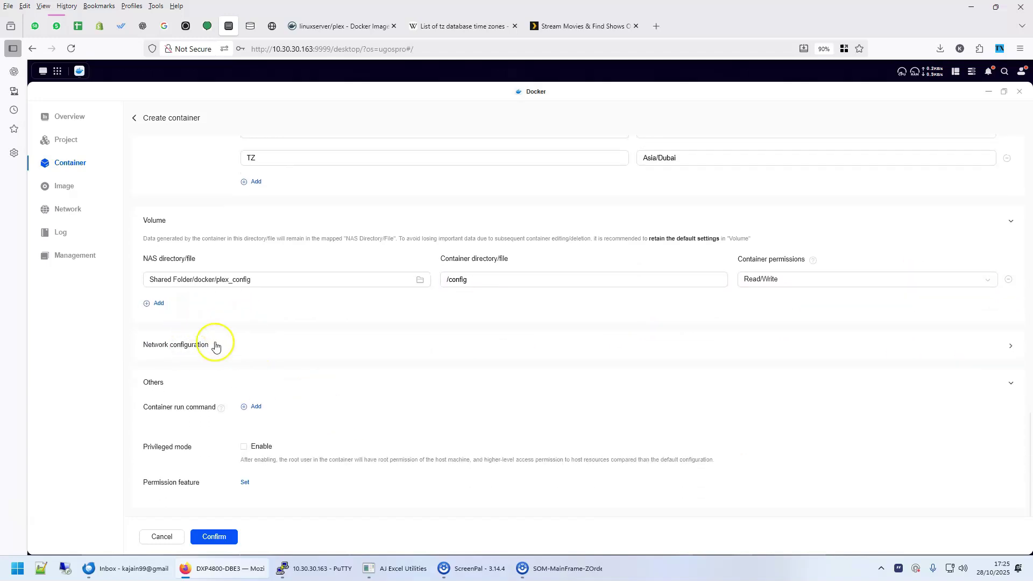
click(169, 343)
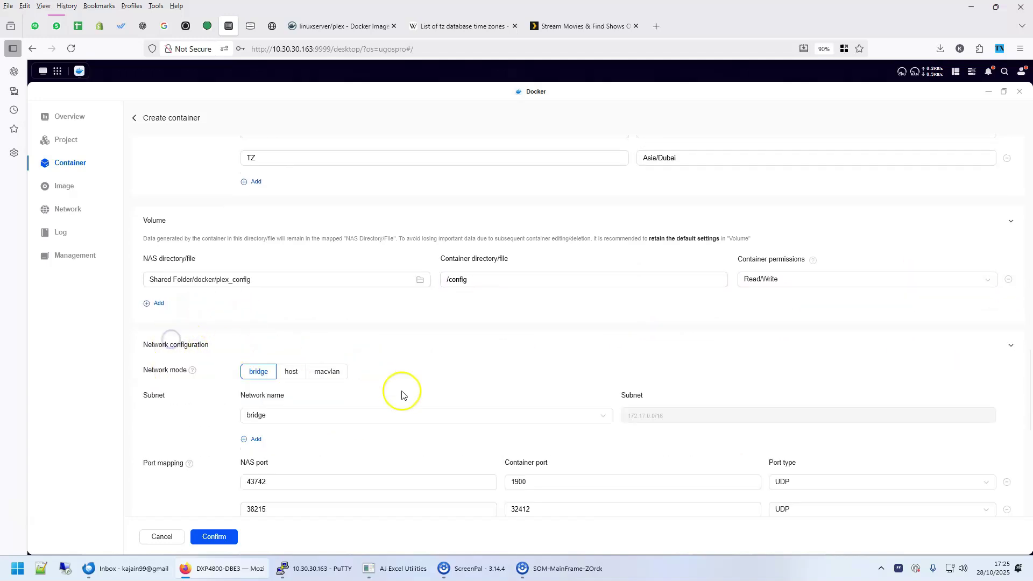
click(291, 376)
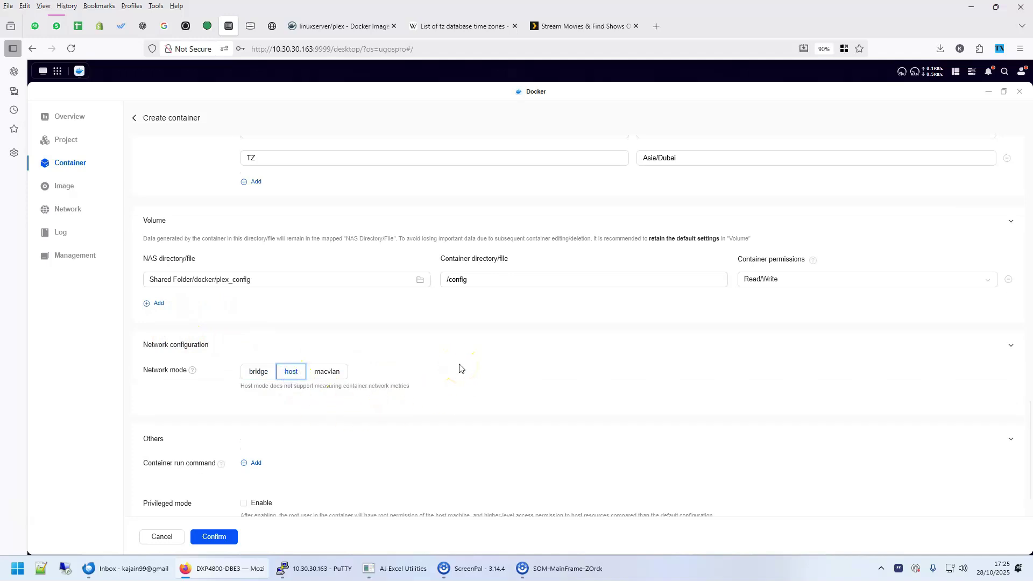
scroll(386, 374, down, 1)
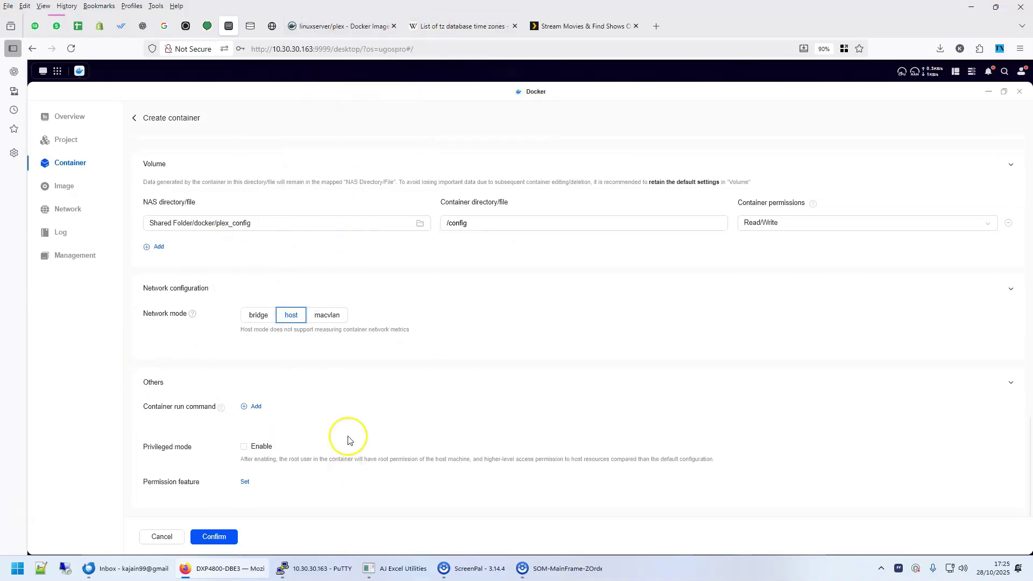
click(335, 25)
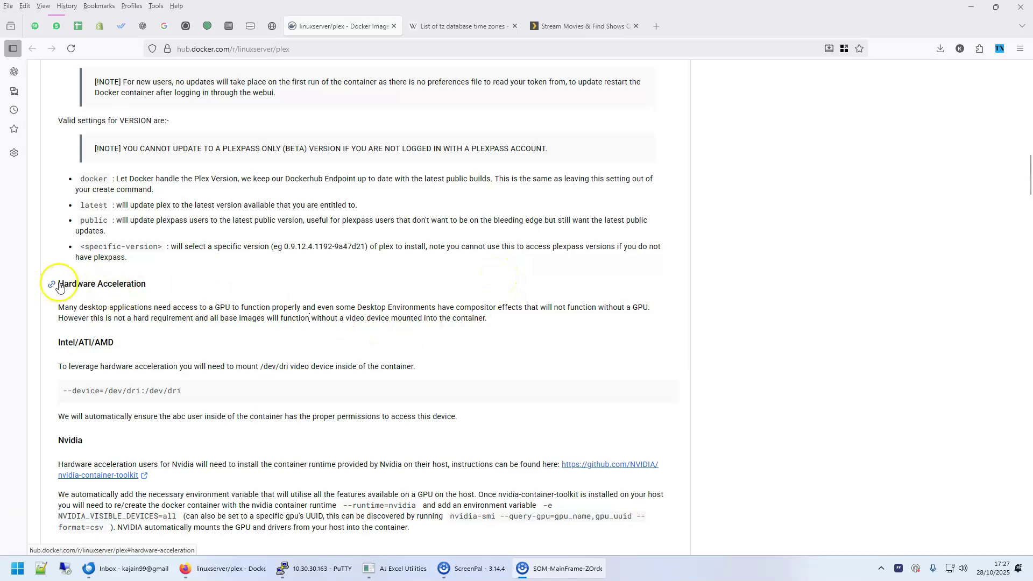
Step: Read the Hardware Acceleration notes and the --device=/dev/dri:/dev/dri line, then go back to the NAS form
drag(61, 282, 486, 387)
click(710, 299)
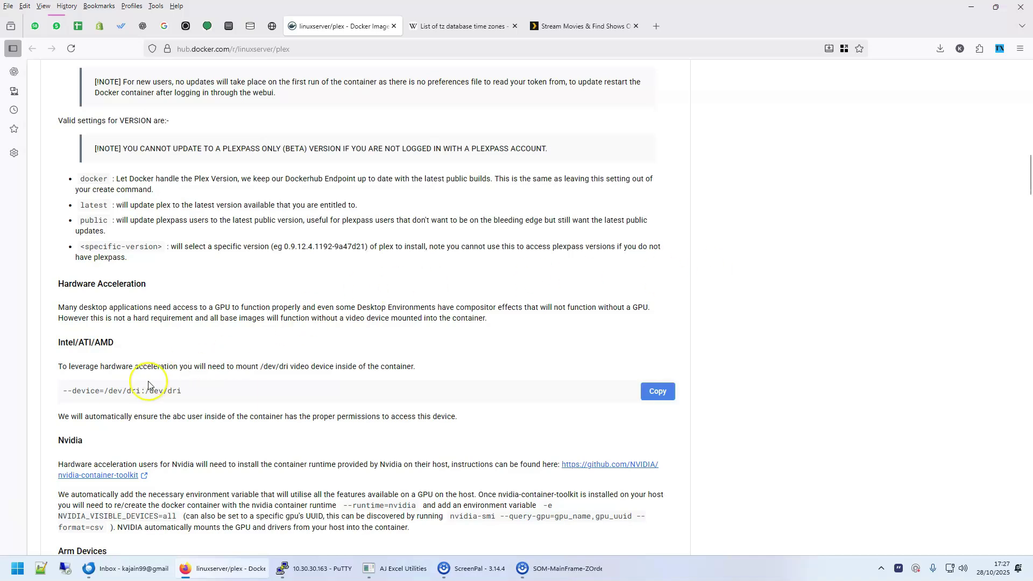
click(139, 394)
click(157, 389)
click(133, 388)
drag(186, 395, 66, 392)
click(224, 393)
click(228, 26)
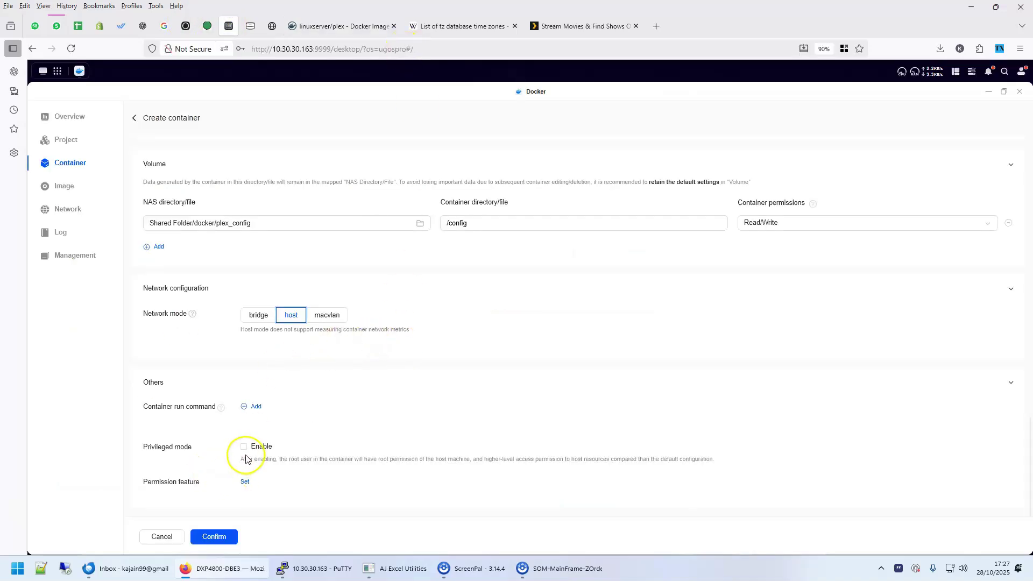
Step: Create and run the linuxserver_plex-2 container, then view its real-time startup log
click(204, 541)
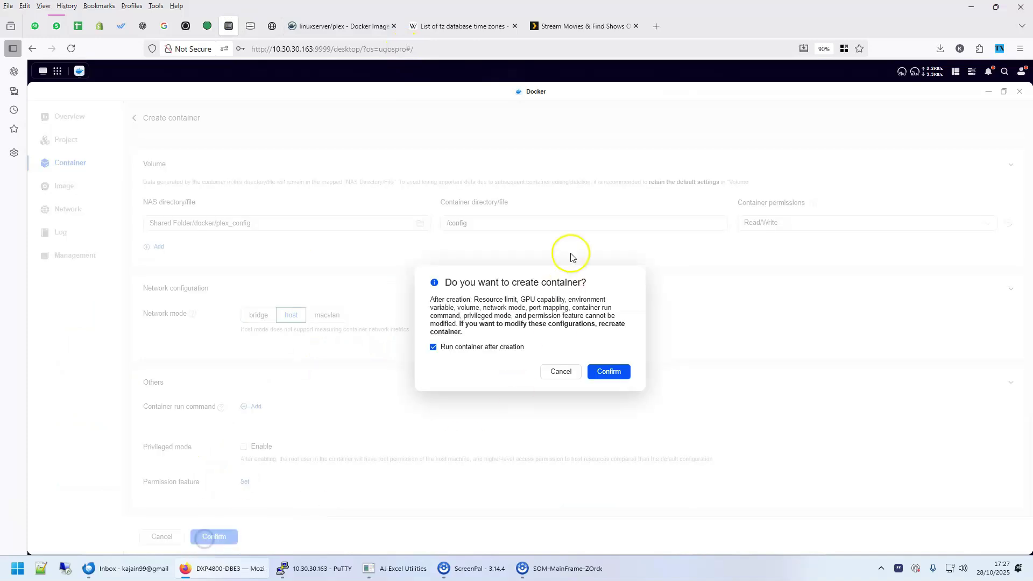
click(610, 373)
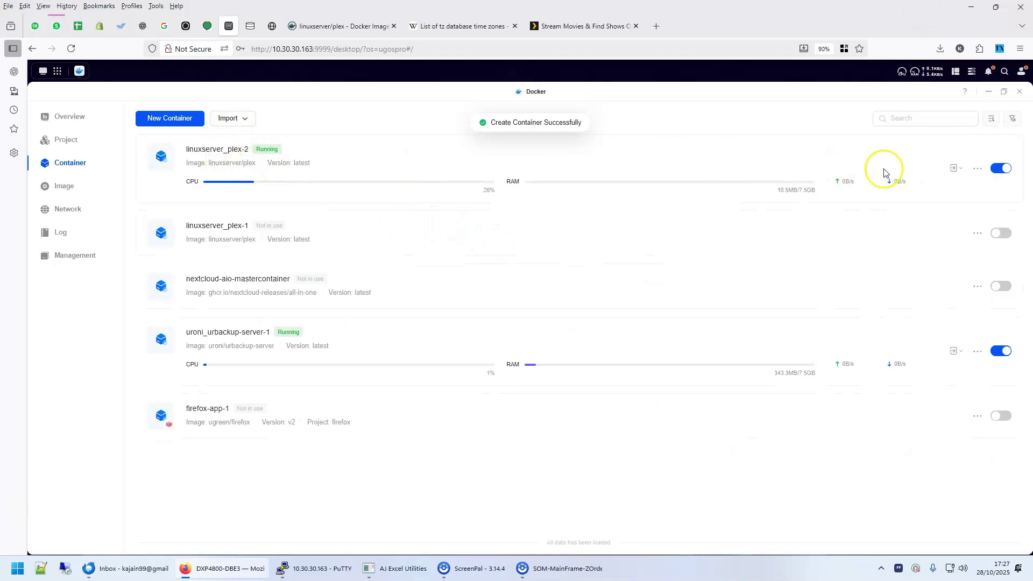
click(224, 151)
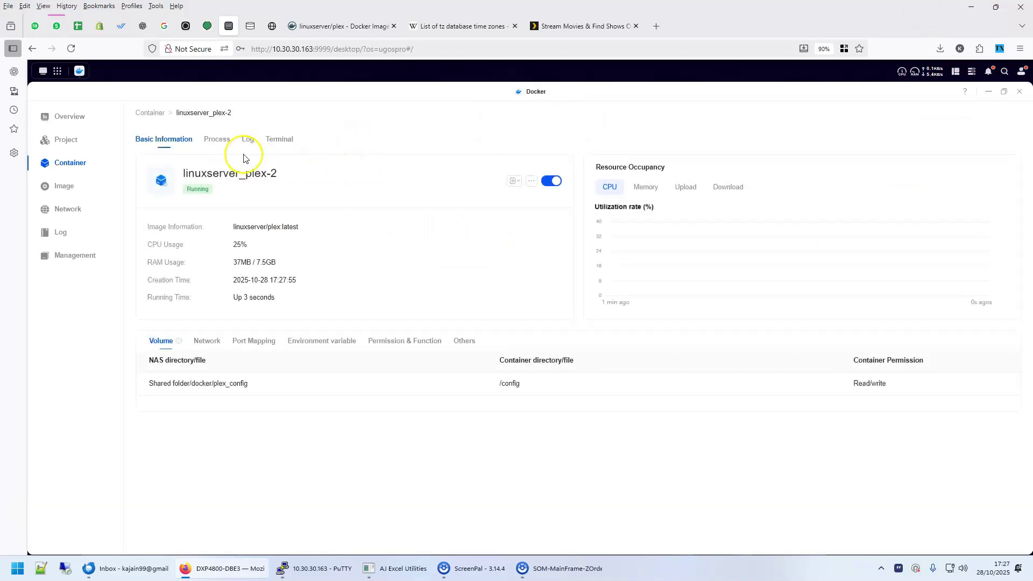
click(248, 141)
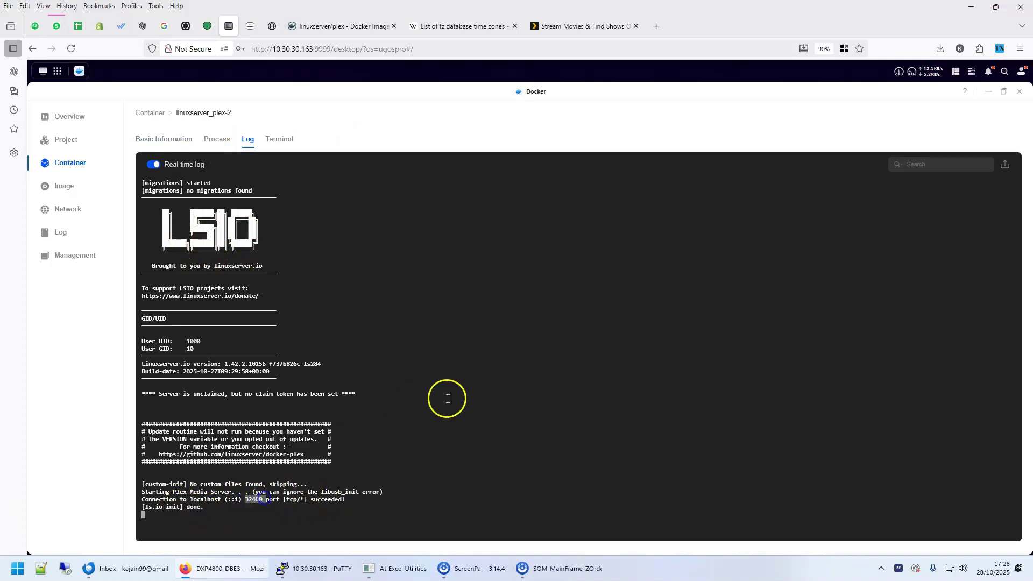
Step: In a new Firefox tab, load the Plex server at 10.30.30.163:32400
click(656, 26)
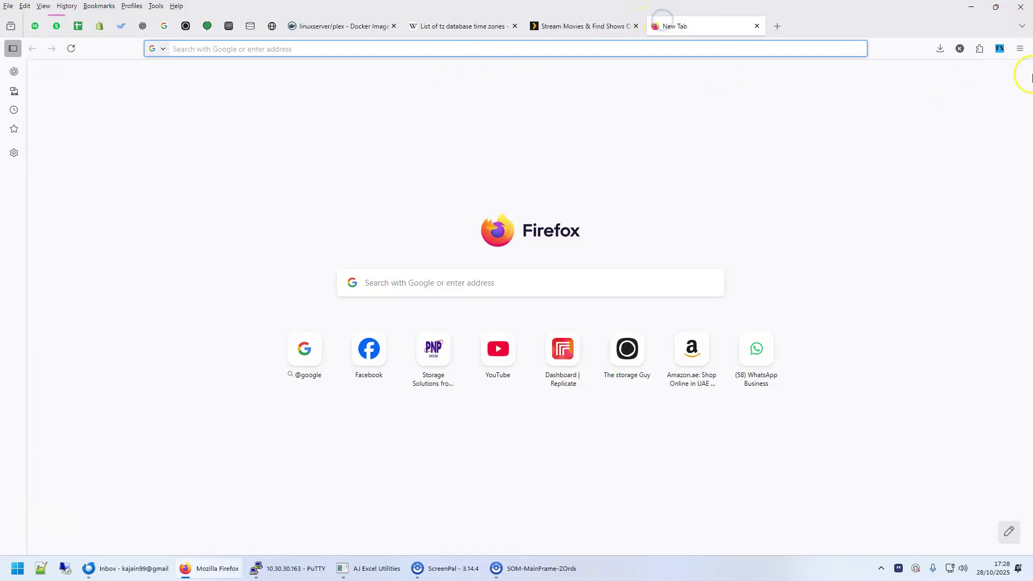
text(10)
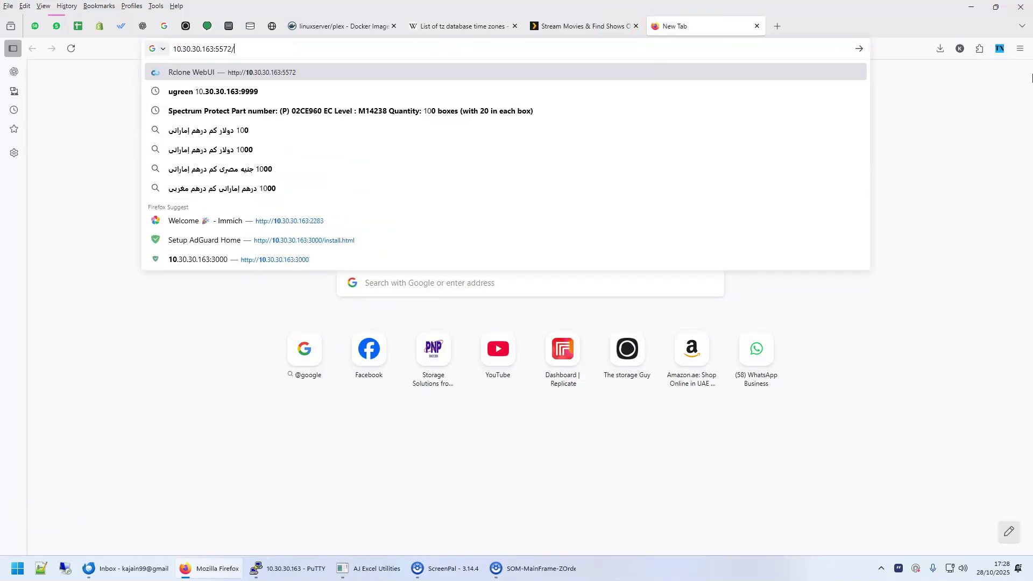
key(BackSpace)
key(BackSpace)
key(BackSpace)
key(BackSpace)
key(BackSpace)
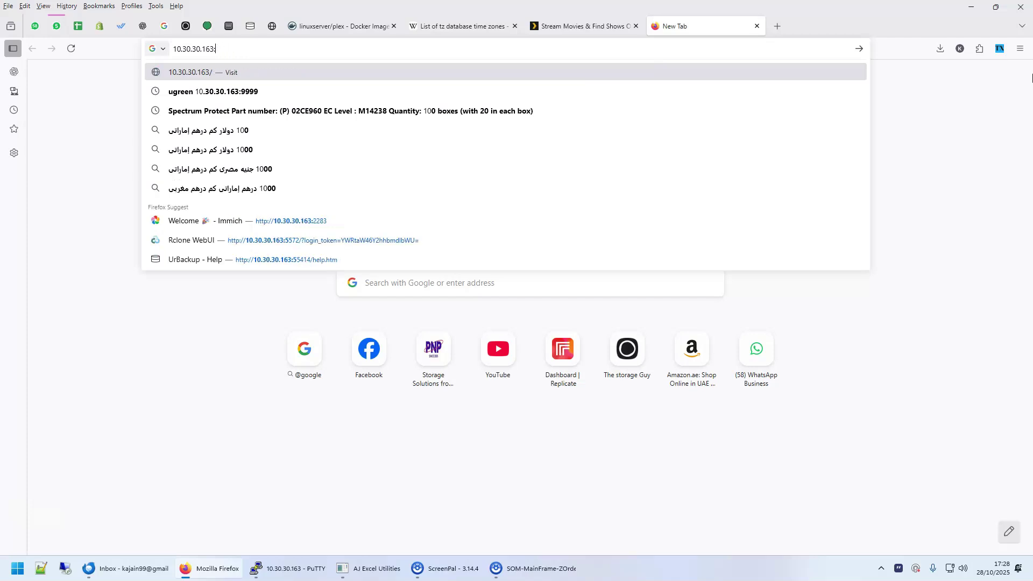
text(324)
key(Return)
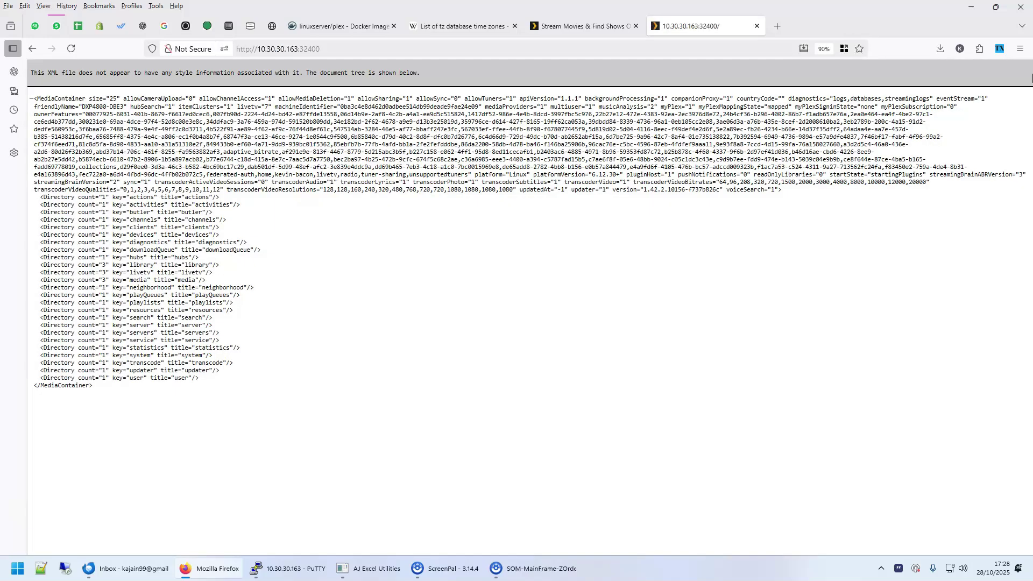
Step: Append /web to the Plex server address, returning to the XML page and retyping it
click(363, 50)
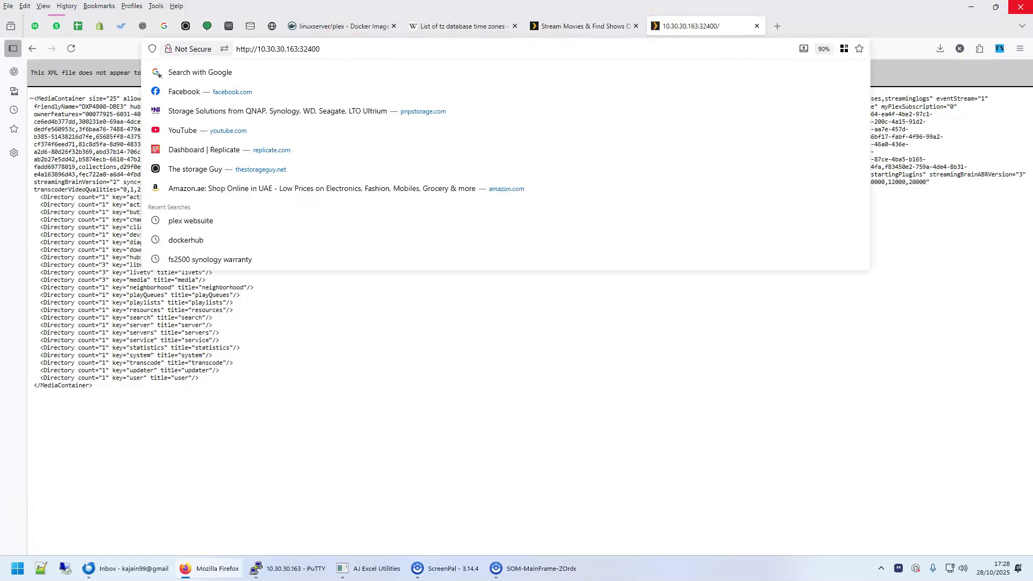
text(/web)
key(Return)
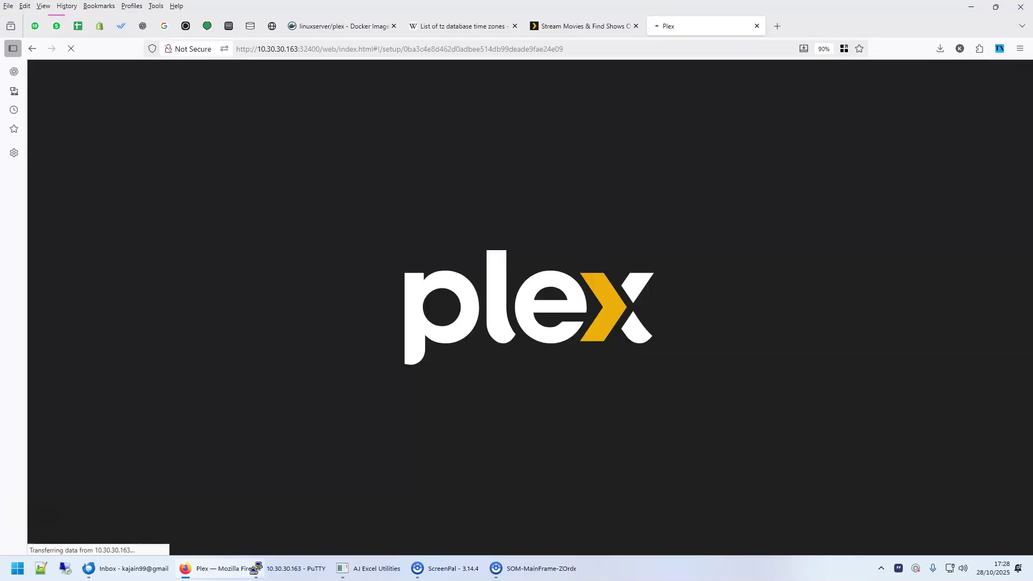
click(269, 49)
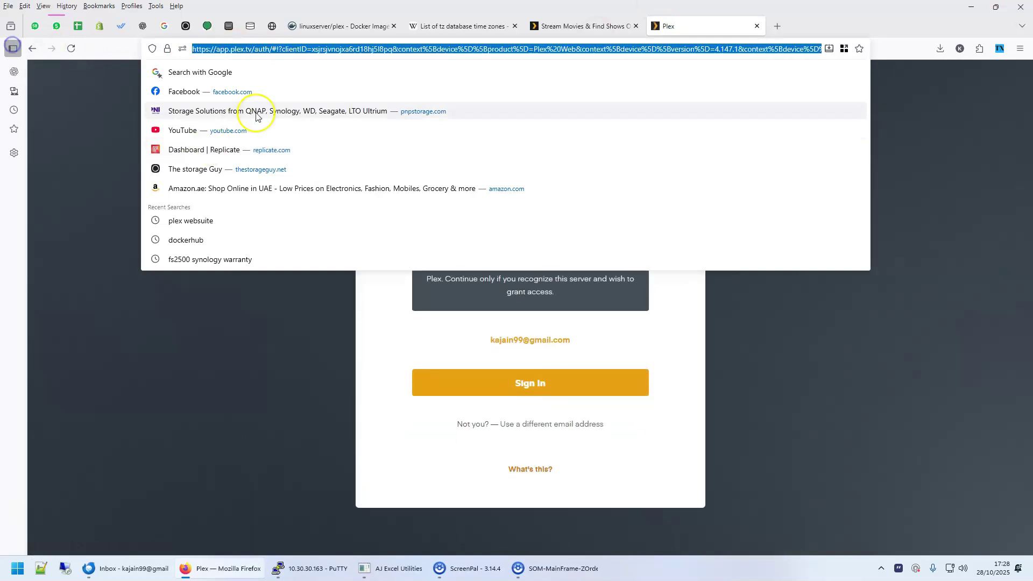
click(31, 47)
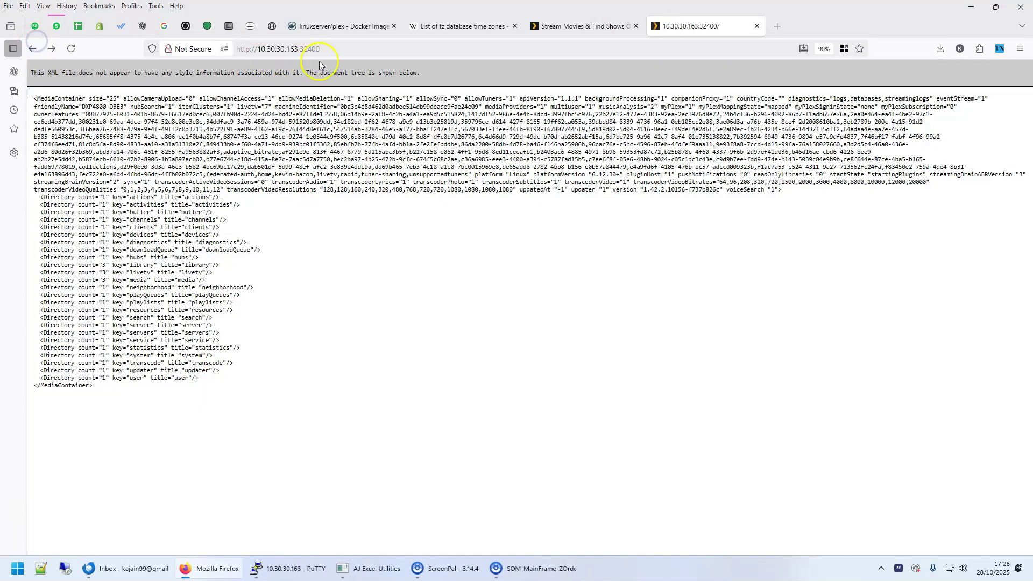
click(339, 49)
click(369, 47)
text(web)
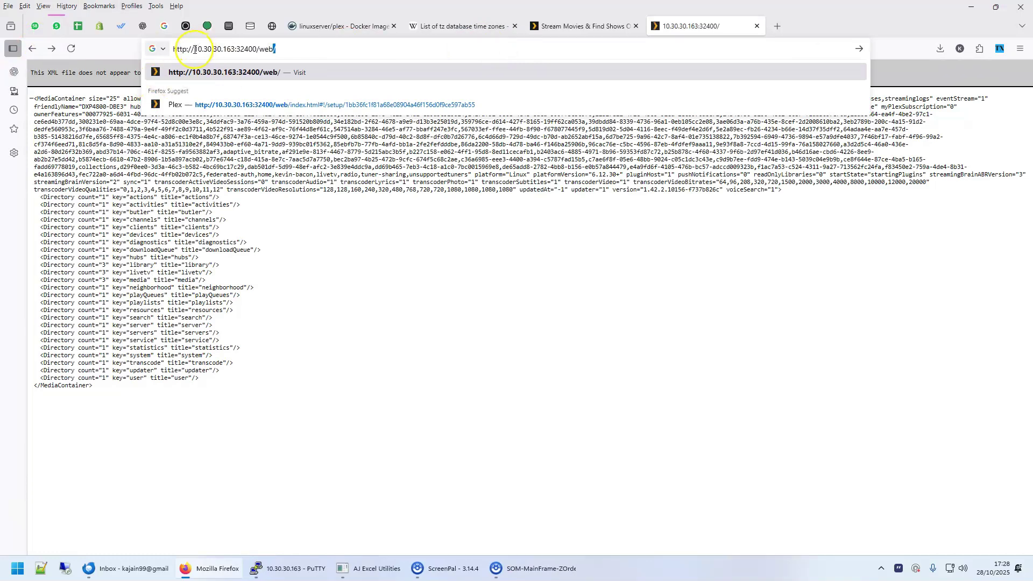
Step: Load /web, then finish setup: dismiss Plex Pass, add no libraries, keep server name and remote access
click(237, 49)
click(285, 49)
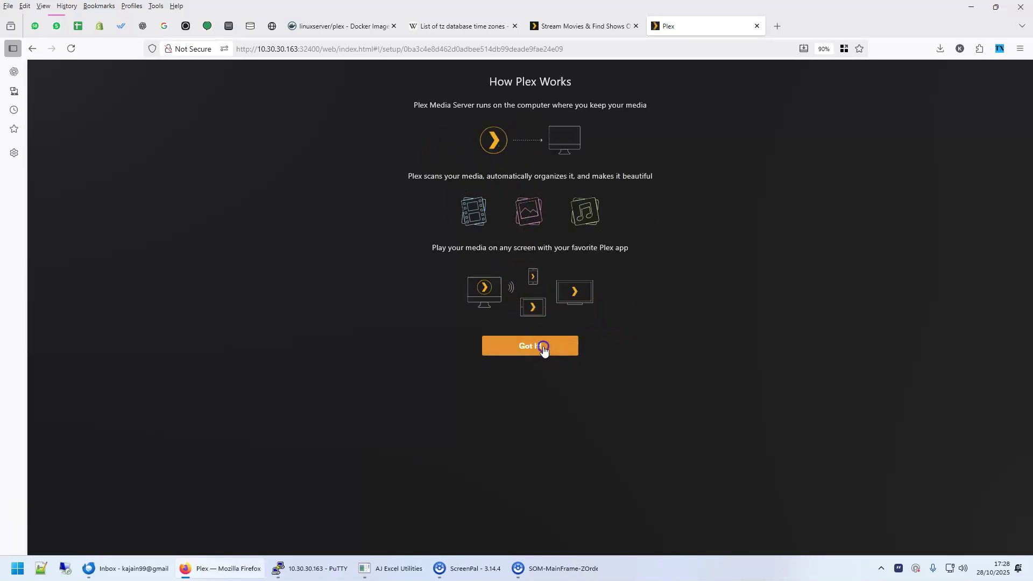
click(540, 349)
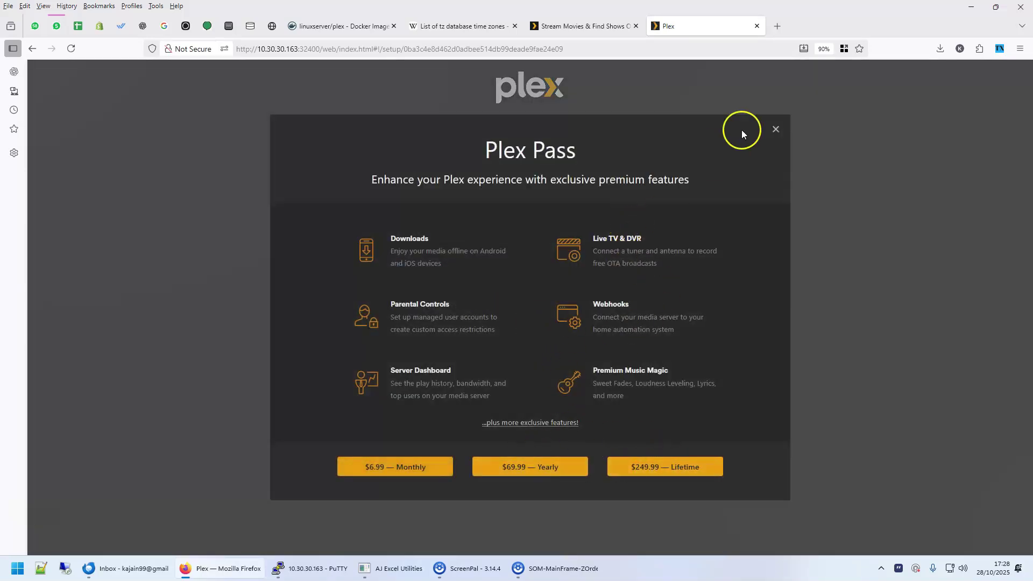
click(777, 130)
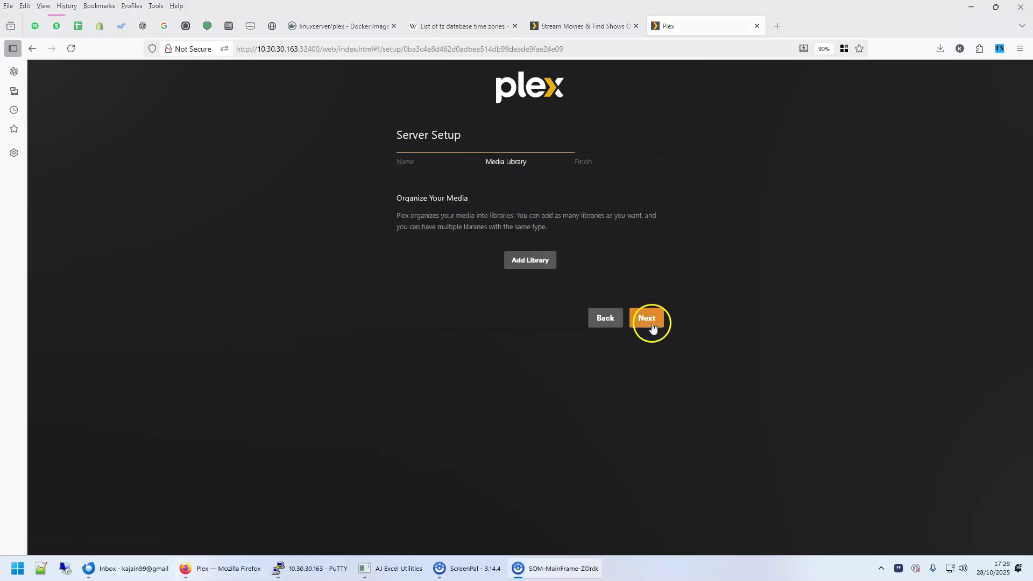
click(650, 320)
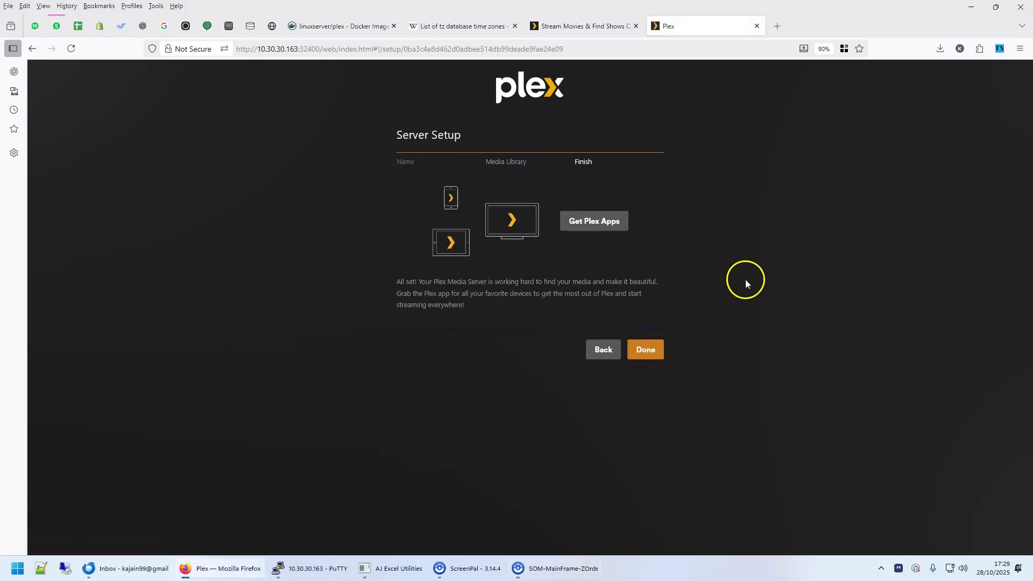
click(640, 353)
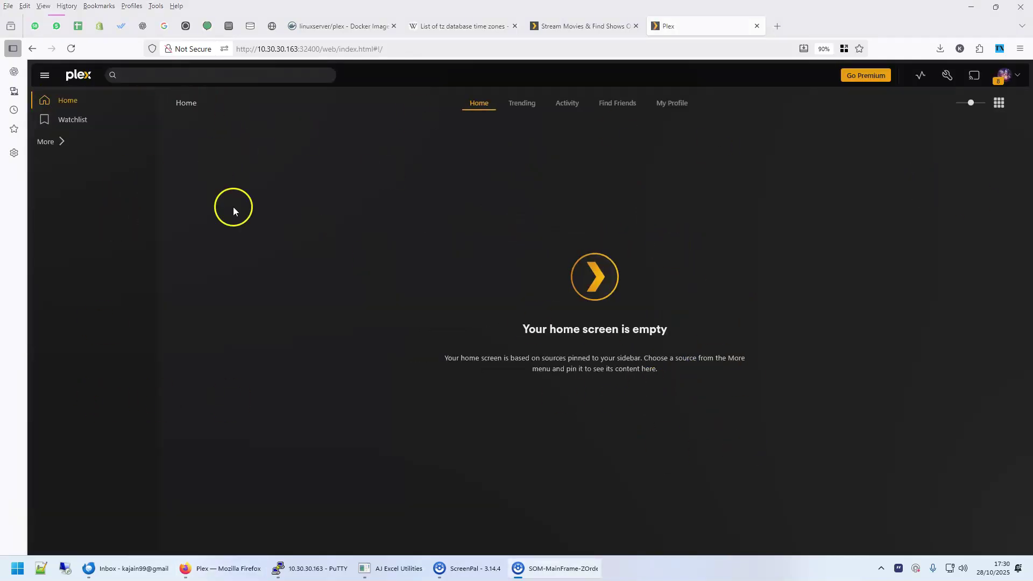
Step: Switch the Plex home page to Trending movie recommendations
click(524, 104)
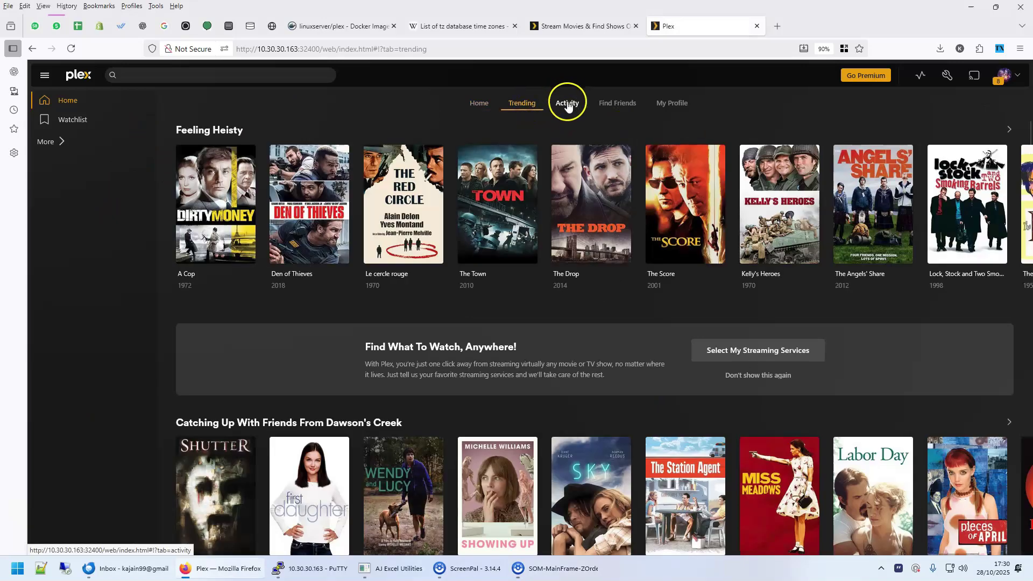